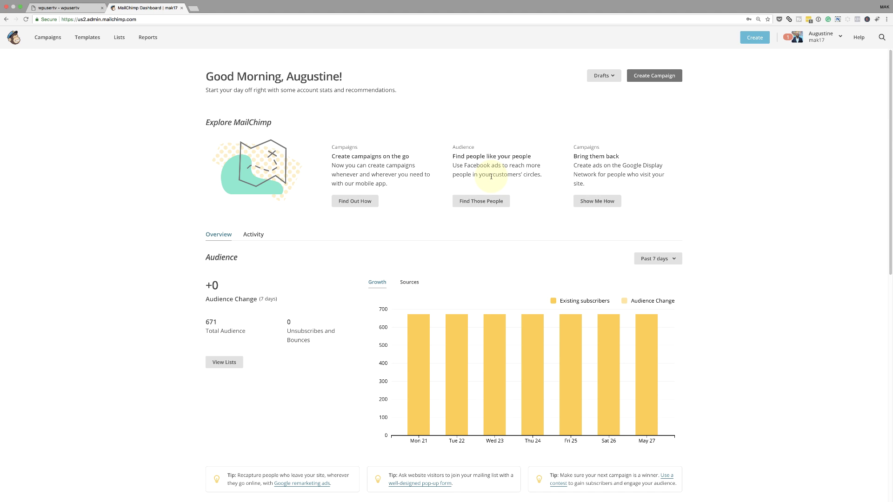
Start creating a new subscriber list and name it "MAK LIST"
{"action": "left_click", "coordinate": [117, 41]}
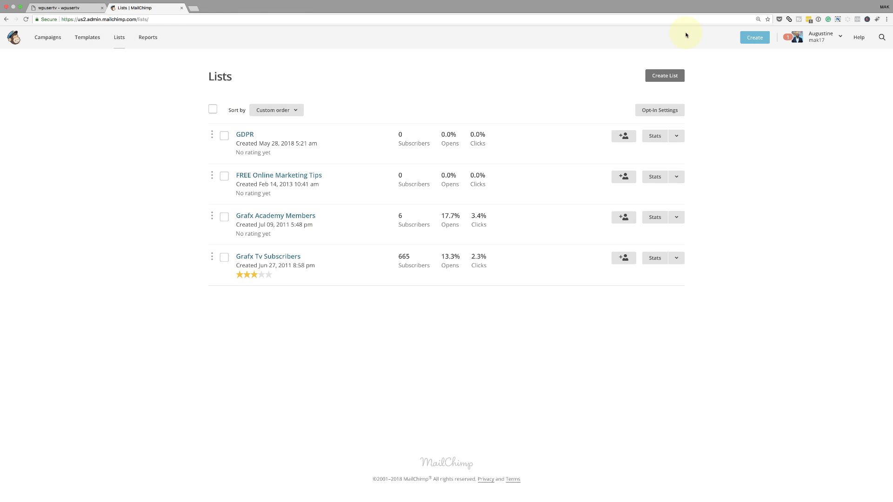
{"action": "left_click", "coordinate": [663, 78]}
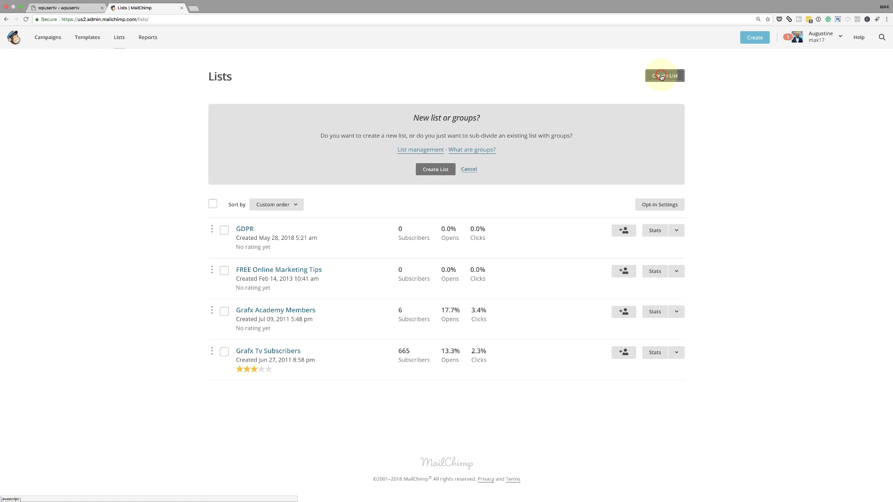
{"action": "left_click", "coordinate": [439, 173]}
{"action": "left_click", "coordinate": [296, 140]}
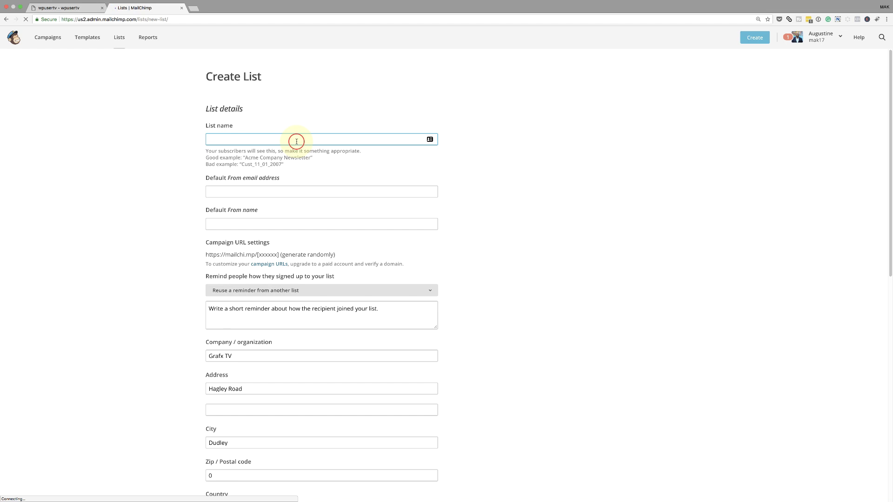
{"action": "type", "text": "MAK LIST"}
Fill in the list's default From email address with the autofill suggestion and enter the sender's name as the default From name
{"action": "left_click", "coordinate": [240, 173]}
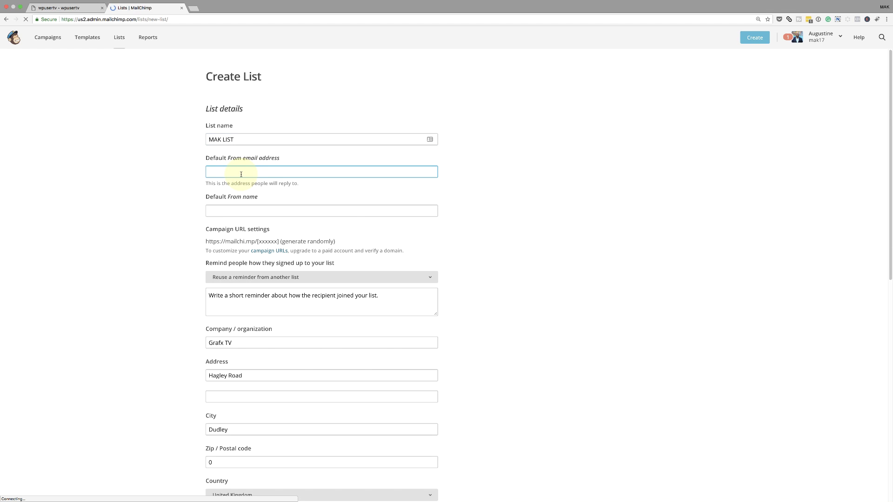
{"action": "left_click", "coordinate": [235, 184]}
{"action": "key", "text": "Tab"}
{"action": "type", "text": "MAK"}
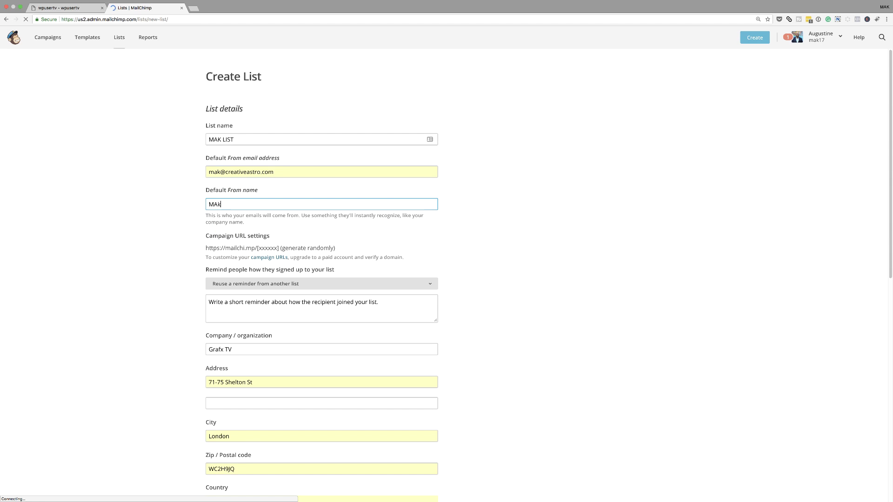
{"action": "left_click", "coordinate": [184, 256]}
Replace the placeholder text of the signup reminder with "You"
{"action": "scroll", "coordinate": [184, 256], "scroll_direction": "down", "scroll_amount": 3}
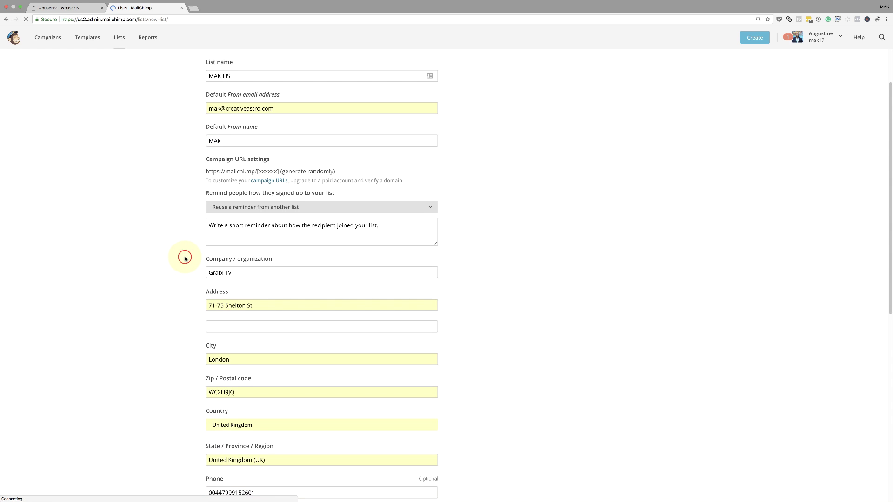
{"action": "left_click", "coordinate": [244, 225]}
{"action": "type", "text": "You"}
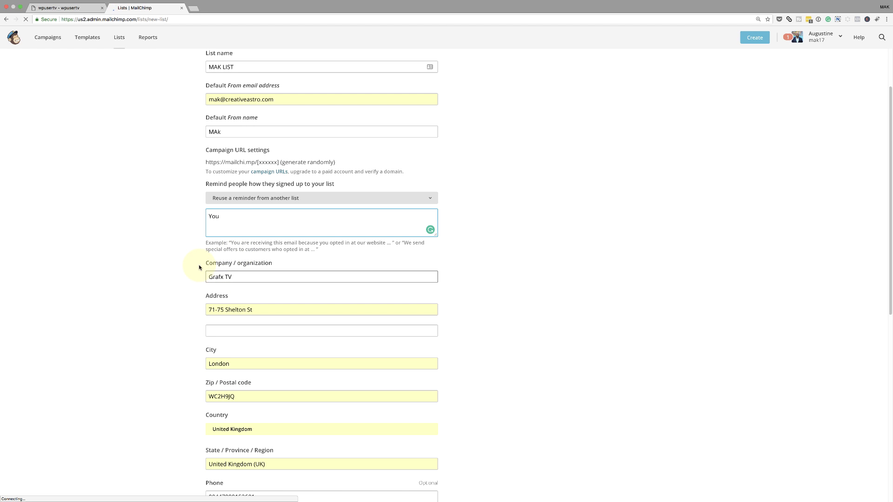
Enable double opt-in in the form settings and save the new list
{"action": "scroll", "coordinate": [199, 265], "scroll_direction": "down", "scroll_amount": 10}
{"action": "scroll", "coordinate": [197, 275], "scroll_direction": "down", "scroll_amount": 1}
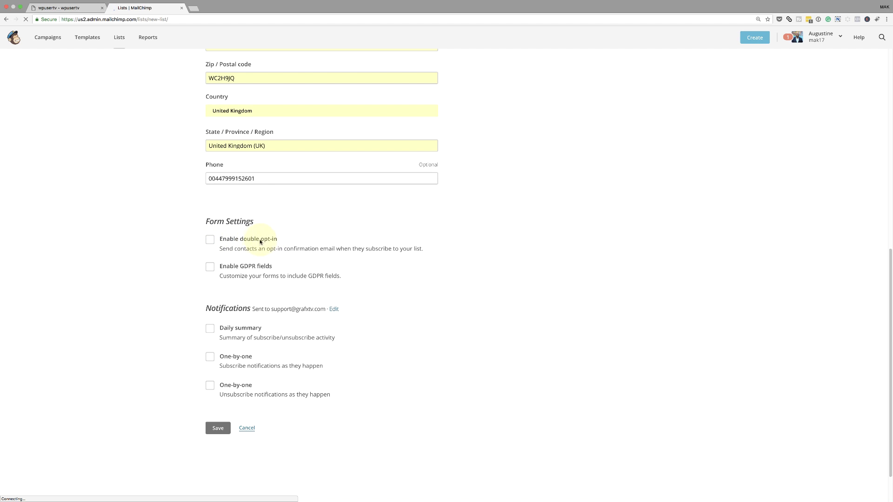
{"action": "left_click", "coordinate": [210, 241]}
{"action": "left_click", "coordinate": [219, 428]}
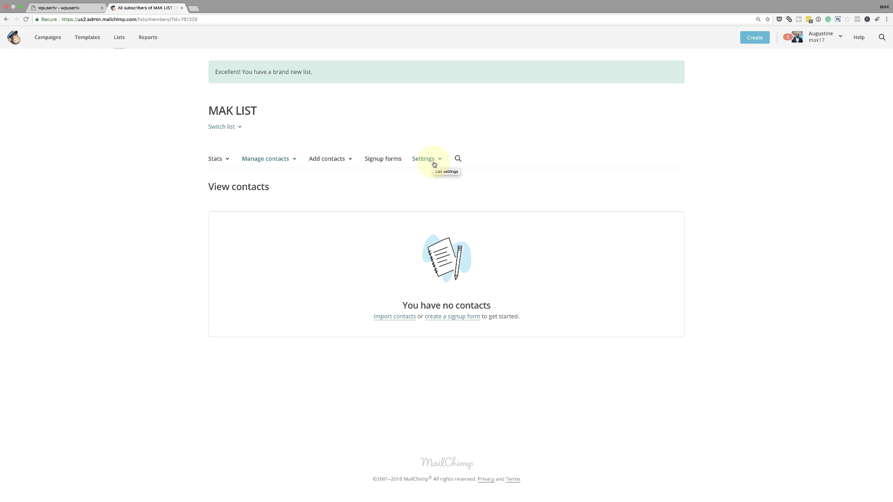
Open the form builder for the list's signup form and delete the Address field, confirming with DELETE
{"action": "left_click", "coordinate": [390, 160]}
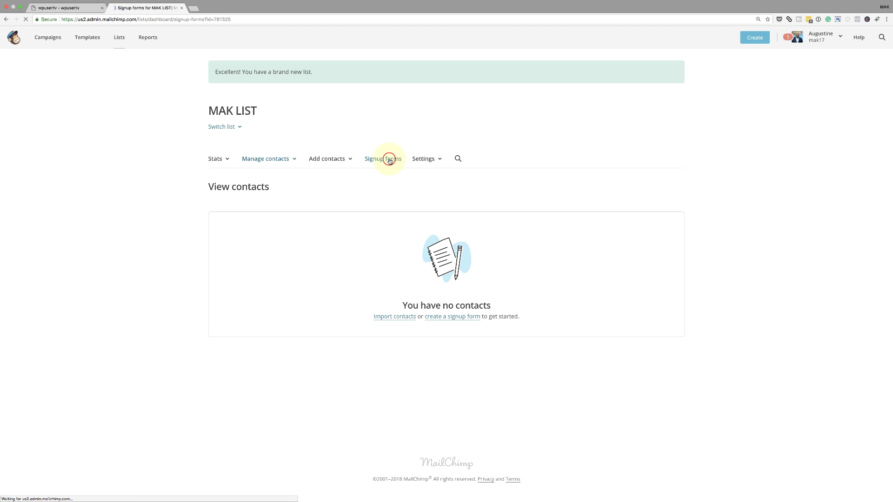
{"action": "left_click", "coordinate": [292, 162]}
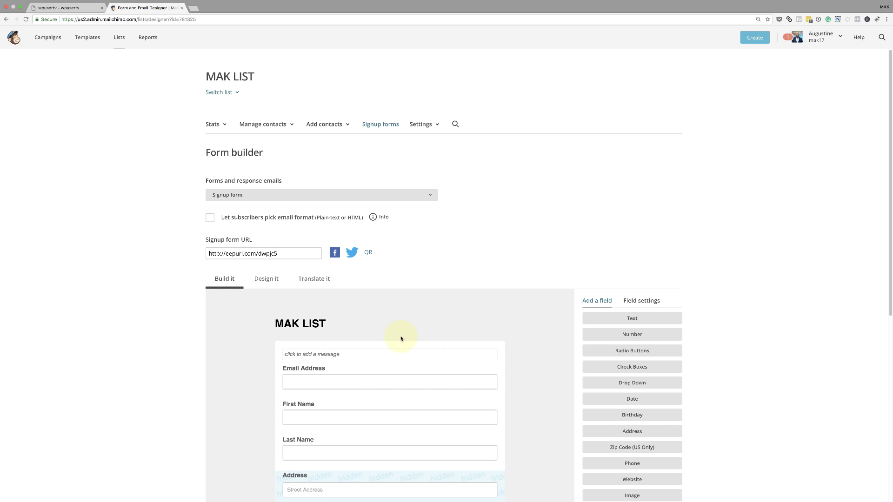
{"action": "scroll", "coordinate": [412, 355], "scroll_direction": "down", "scroll_amount": 3}
{"action": "scroll", "coordinate": [413, 355], "scroll_direction": "down", "scroll_amount": 1}
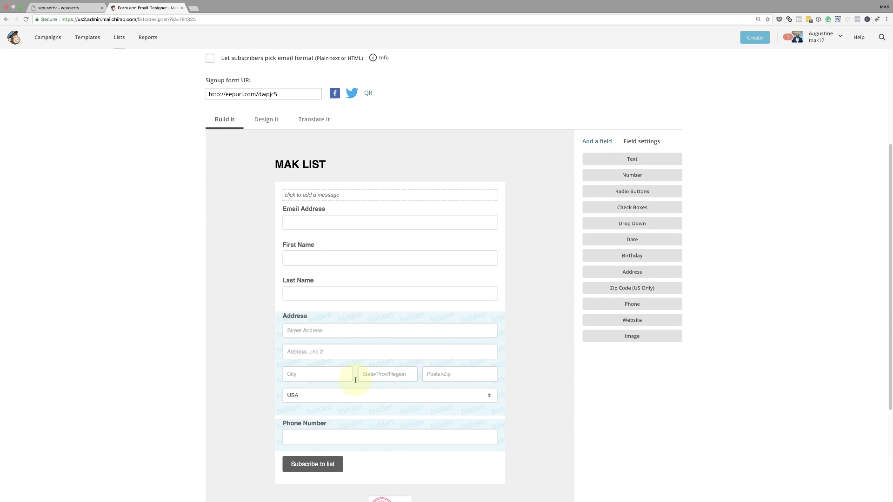
{"action": "scroll", "coordinate": [461, 377], "scroll_direction": "down", "scroll_amount": 2}
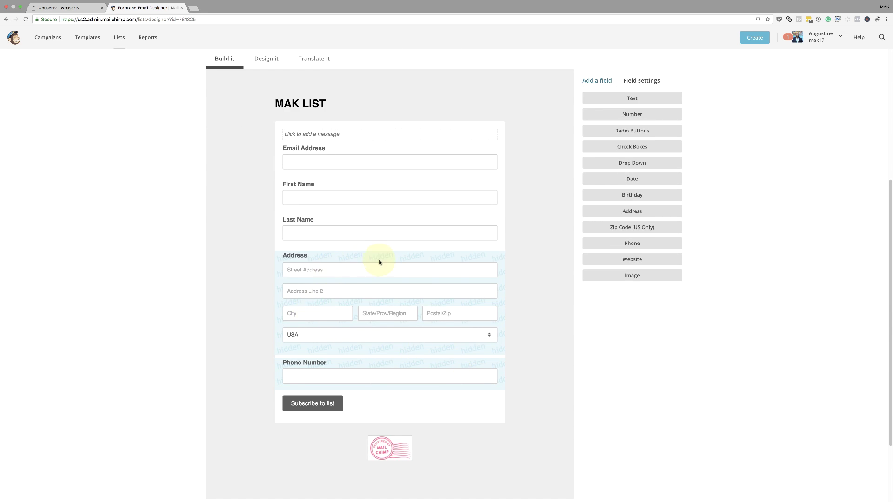
{"action": "left_click", "coordinate": [339, 257]}
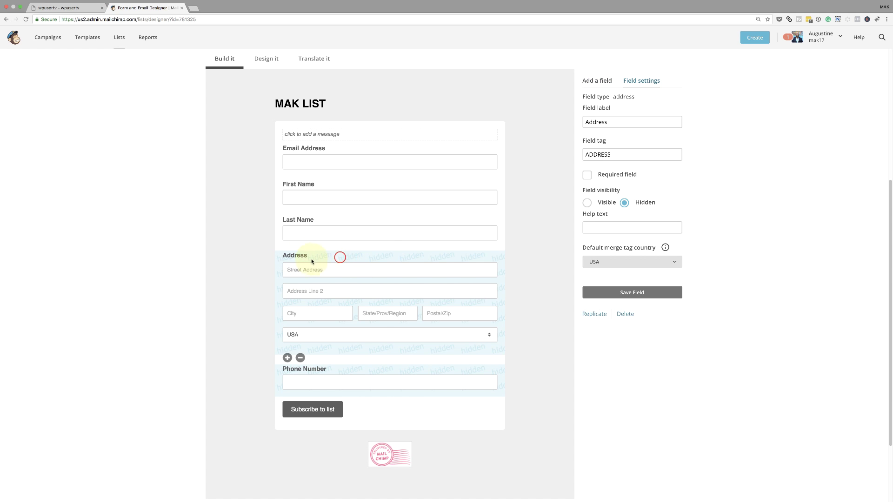
{"action": "left_click", "coordinate": [300, 358]}
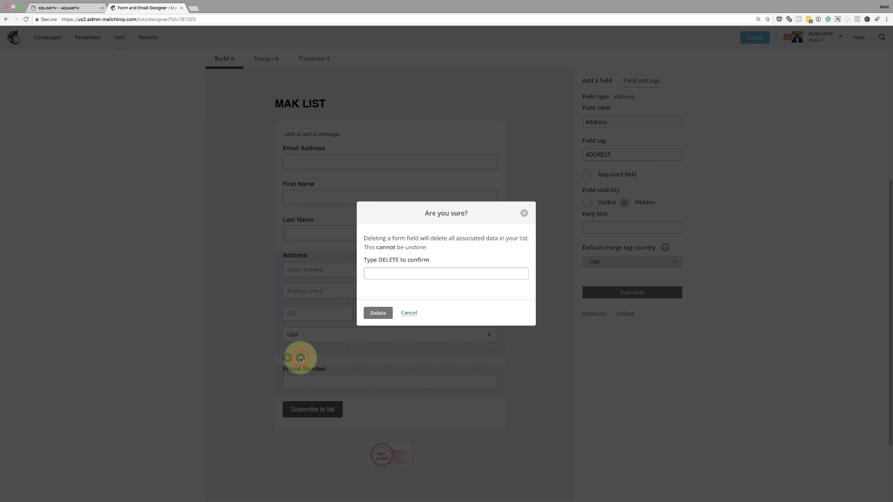
{"action": "left_click", "coordinate": [378, 274]}
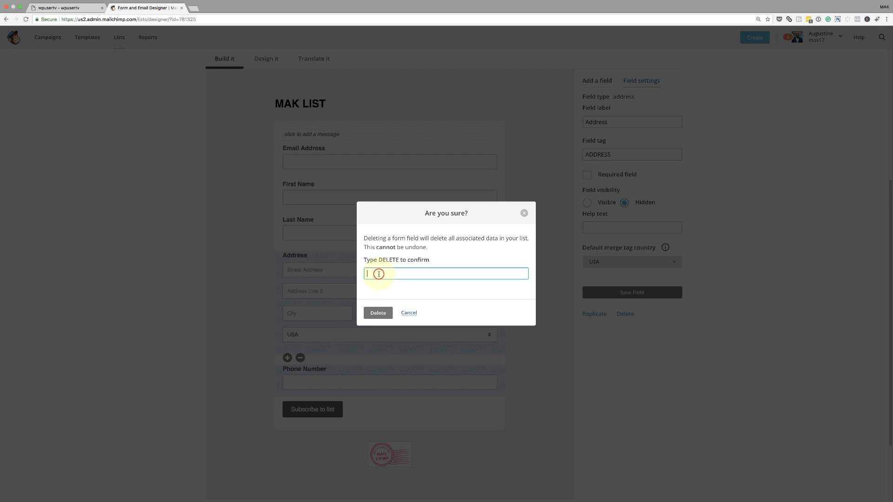
{"action": "type", "text": "DELETE"}
{"action": "left_click", "coordinate": [378, 313]}
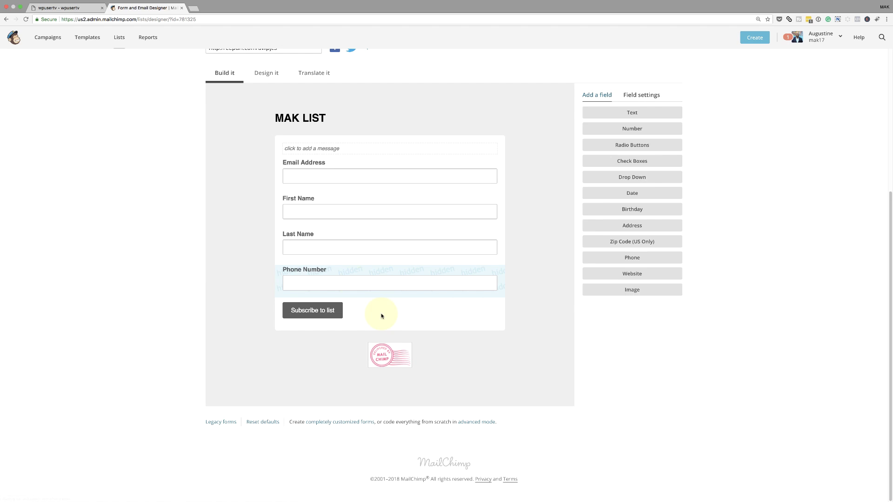
Delete the Phone Number field from the signup form, confirming with DELETE
{"action": "left_click", "coordinate": [334, 273]}
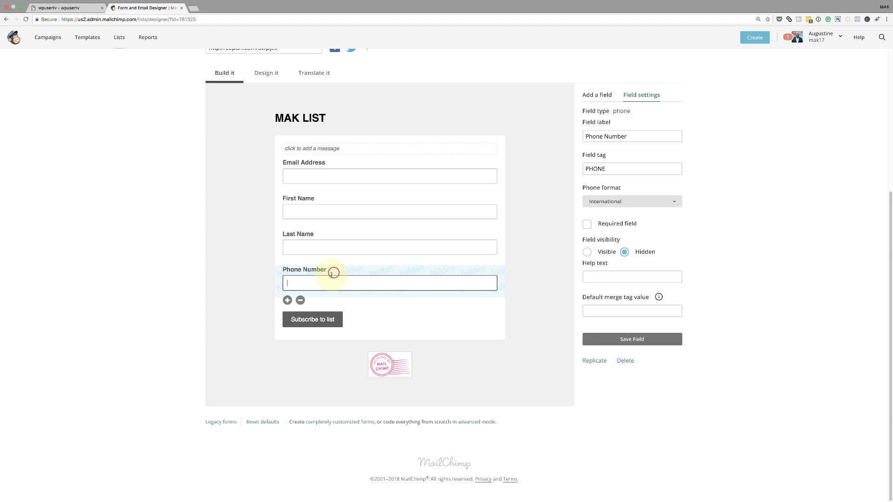
{"action": "left_click", "coordinate": [301, 302]}
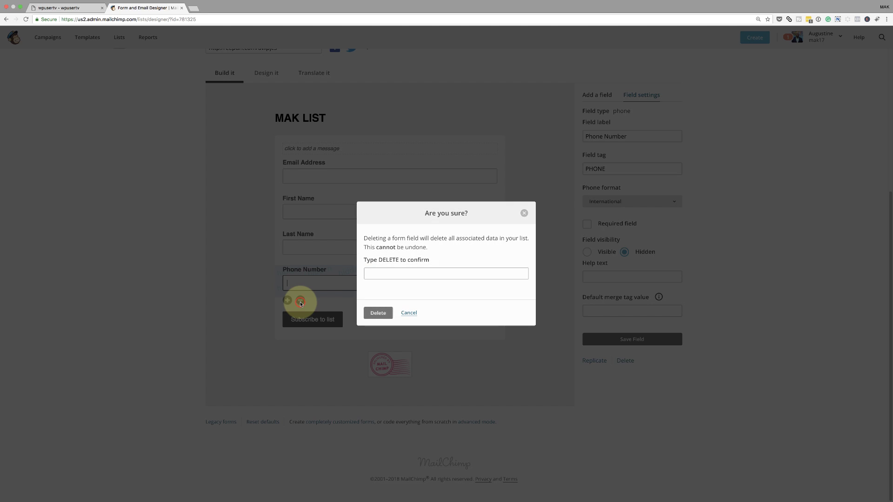
{"action": "left_click", "coordinate": [402, 272]}
{"action": "type", "text": "DELETE"}
{"action": "key", "text": "Return"}
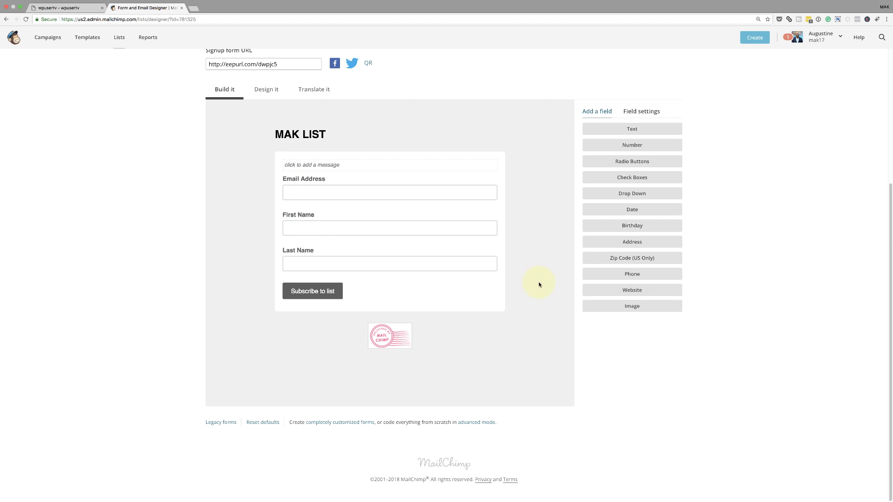
Delete the Last Name field from the signup form, confirming with DELETE
{"action": "left_click", "coordinate": [325, 251]}
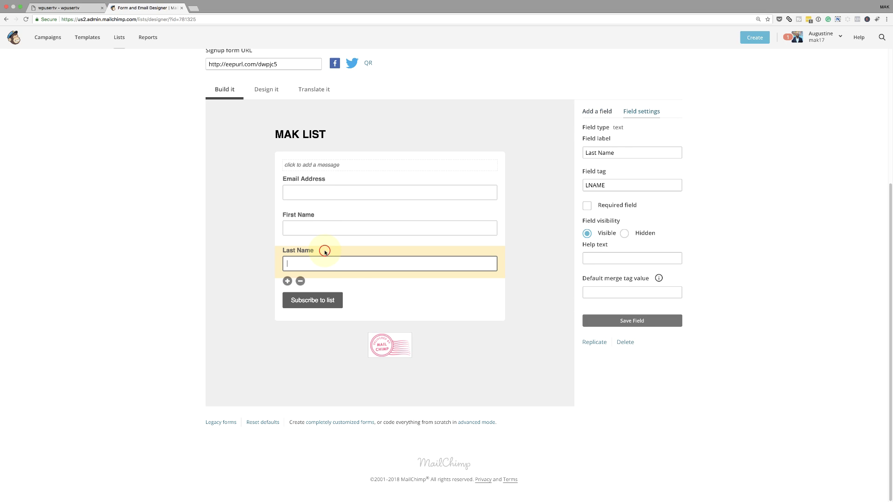
{"action": "left_click", "coordinate": [301, 282]}
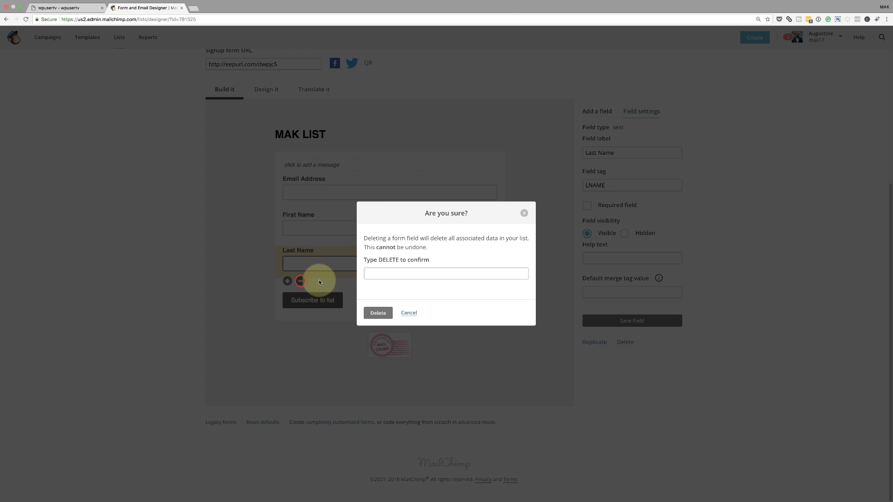
{"action": "left_click", "coordinate": [407, 273]}
{"action": "type", "text": "DELETE"}
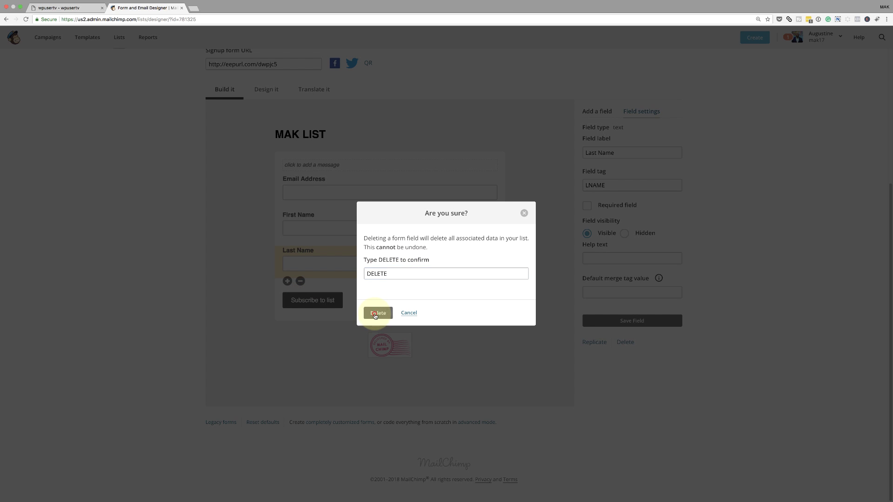
{"action": "left_click", "coordinate": [377, 313]}
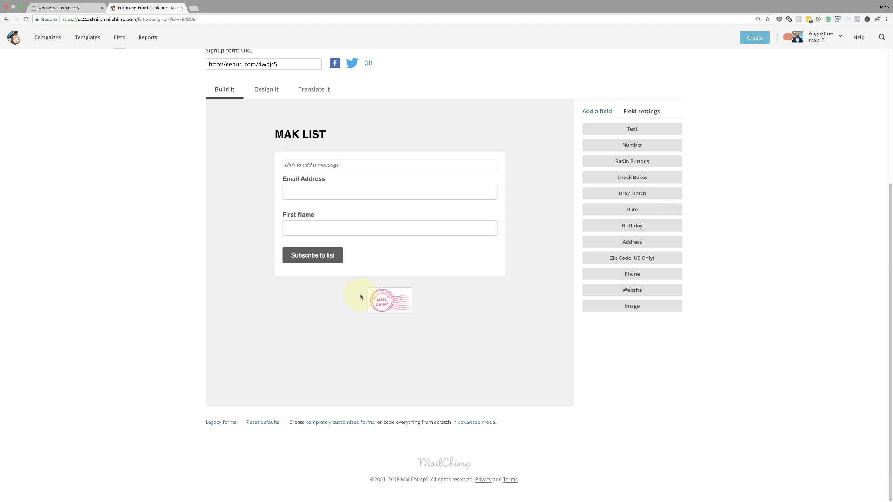
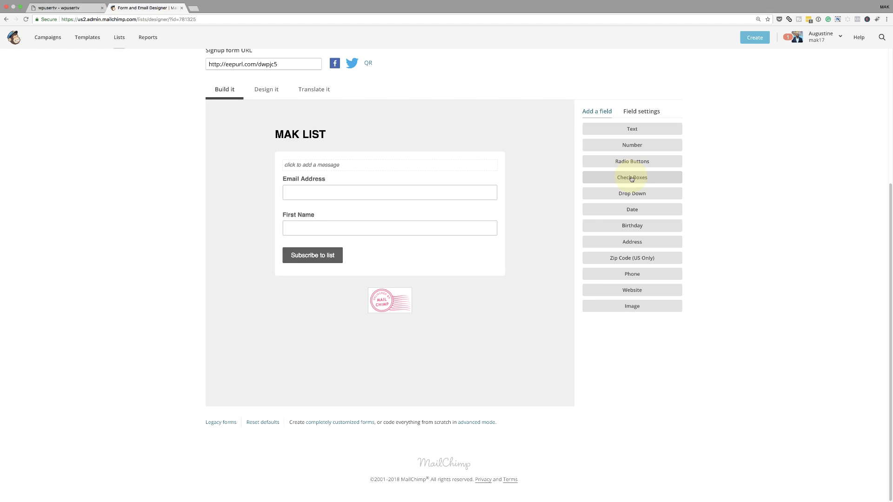
Add a check boxes field to the signup form and label it "What would you like to learn?"
{"action": "left_click", "coordinate": [632, 178]}
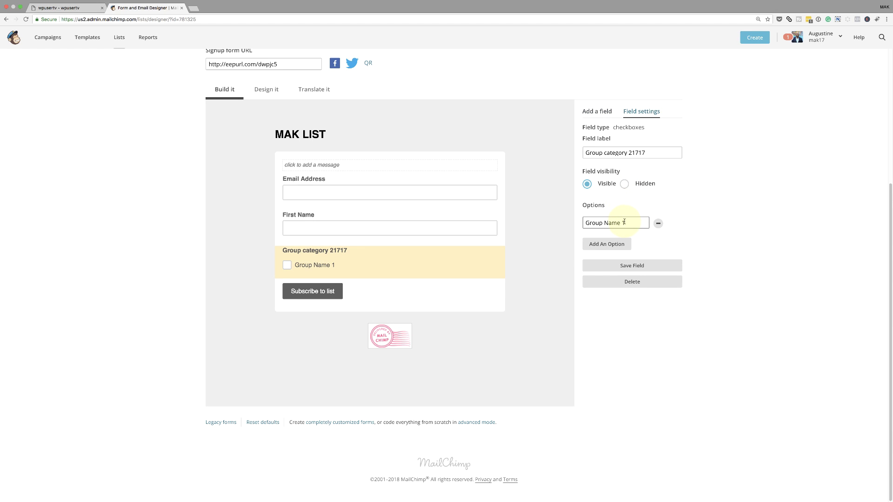
{"action": "left_click", "coordinate": [649, 153]}
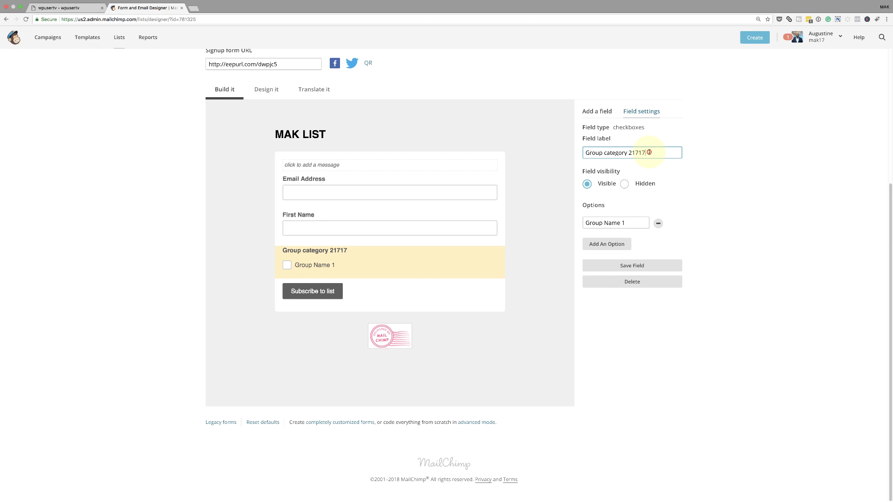
{"action": "triple_click", "coordinate": [649, 152]}
{"action": "type", "text": "What would you like to learn?"}
Set the check box options to "Divi" and "WordPress" and save the field
{"action": "triple_click", "coordinate": [629, 222]}
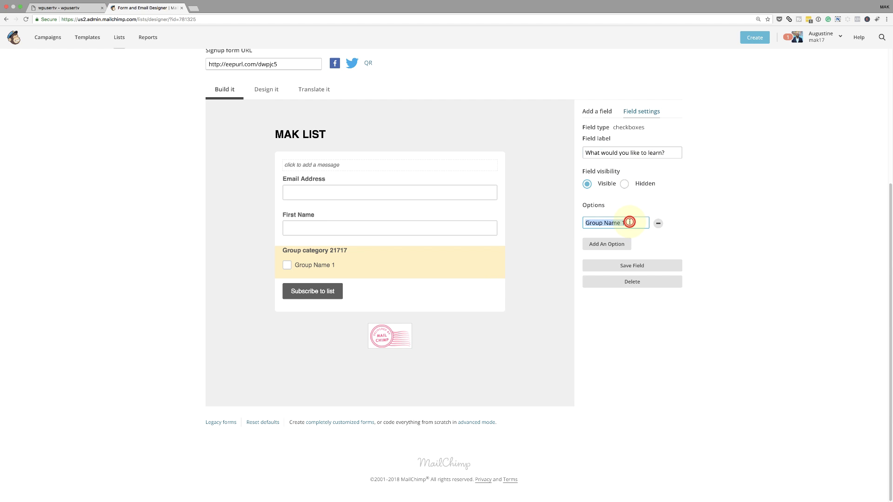
{"action": "type", "text": "Divi"}
{"action": "left_click", "coordinate": [612, 244]}
{"action": "left_click", "coordinate": [612, 243]}
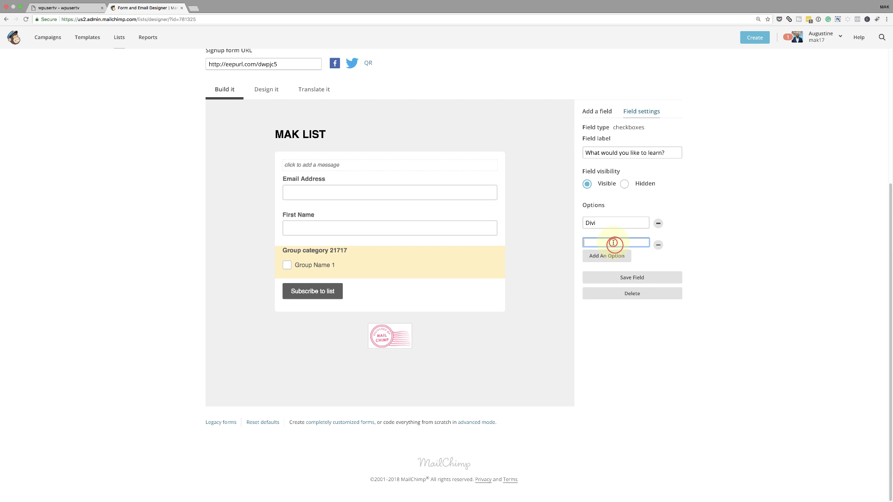
{"action": "type", "text": "WordPress"}
{"action": "left_click", "coordinate": [705, 241]}
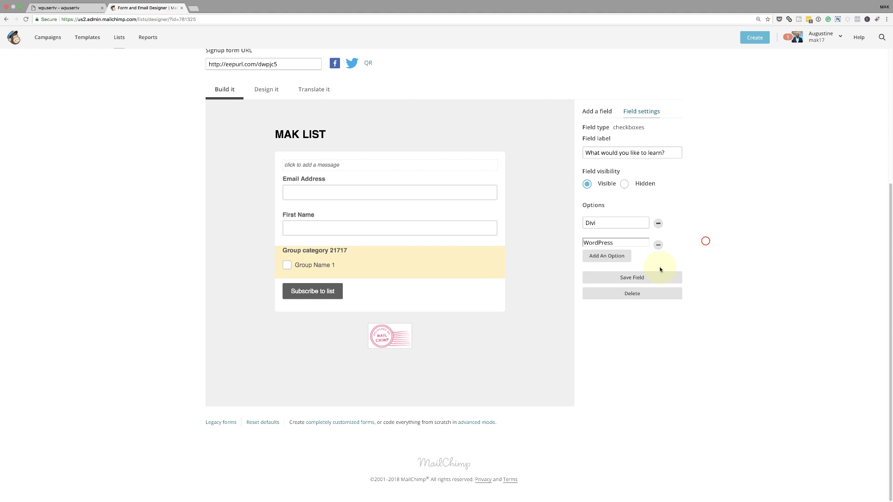
{"action": "left_click", "coordinate": [635, 277]}
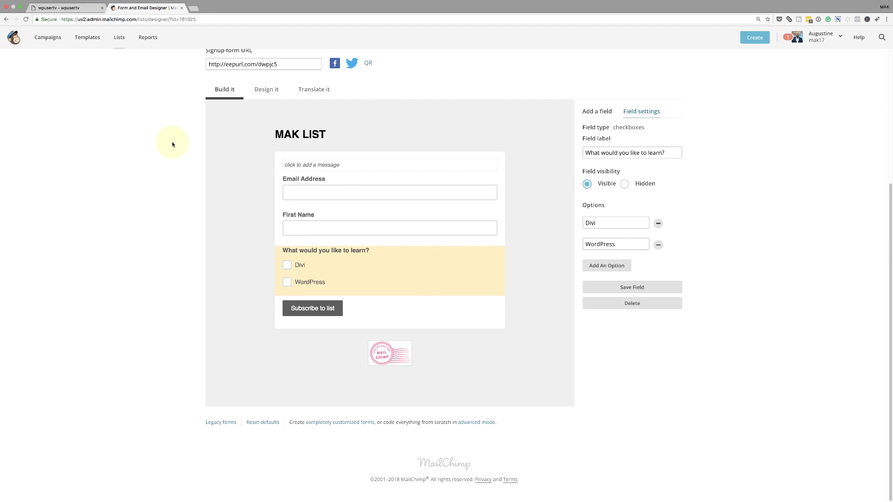
Switch to the wpusertv WordPress site and open its admin dashboard
{"action": "left_click", "coordinate": [80, 8]}
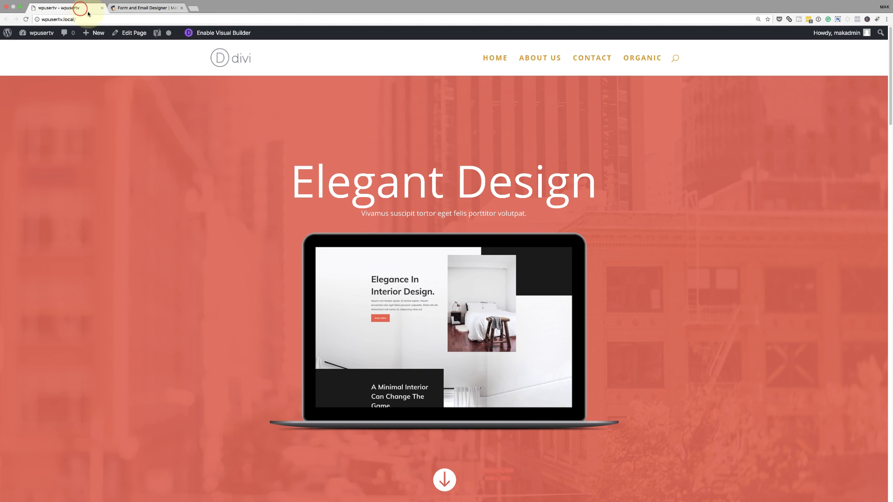
{"action": "mouse_move", "coordinate": [40, 33]}
{"action": "left_click", "coordinate": [39, 49]}
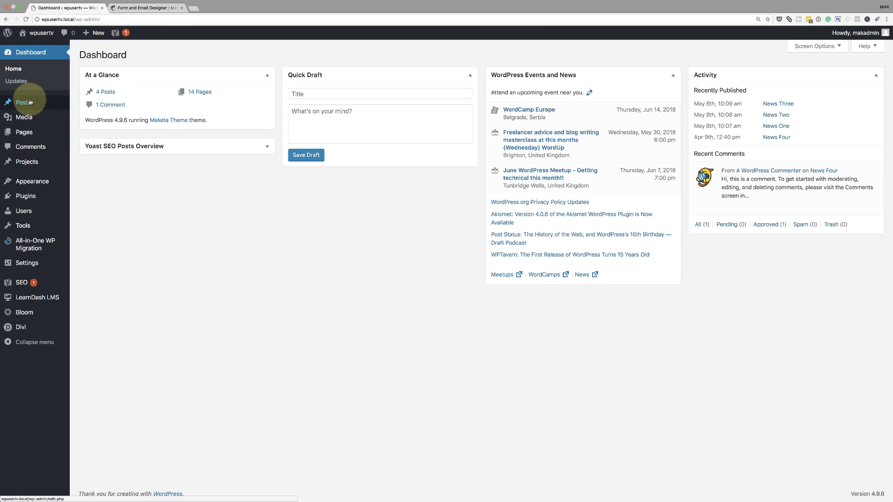
Add a new page titled "MAKK EMAIL CF", enable the Divi Builder and open the page in the Visual Builder
{"action": "mouse_move", "coordinate": [23, 132]}
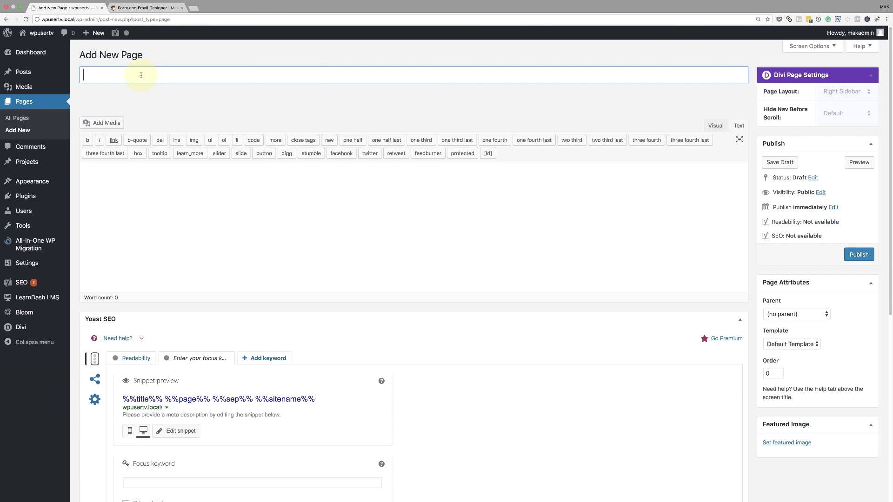
{"action": "type", "text": "MAKK "}
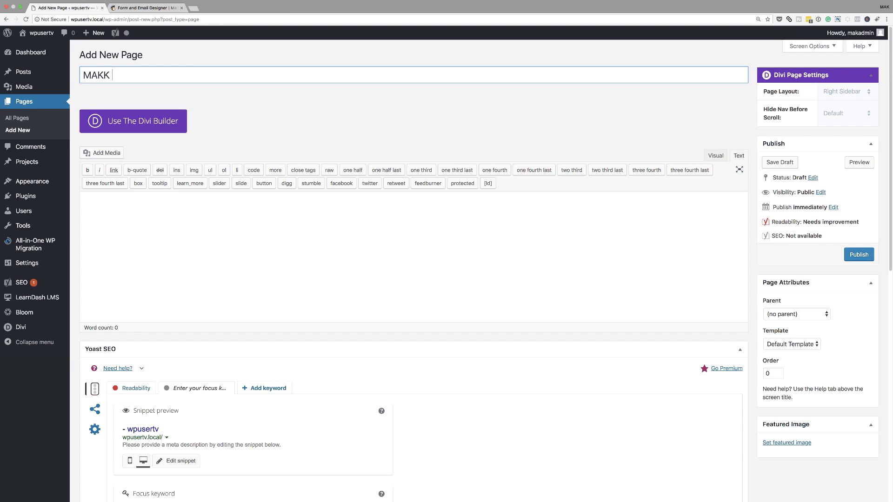
{"action": "type", "text": "EMAIL CF"}
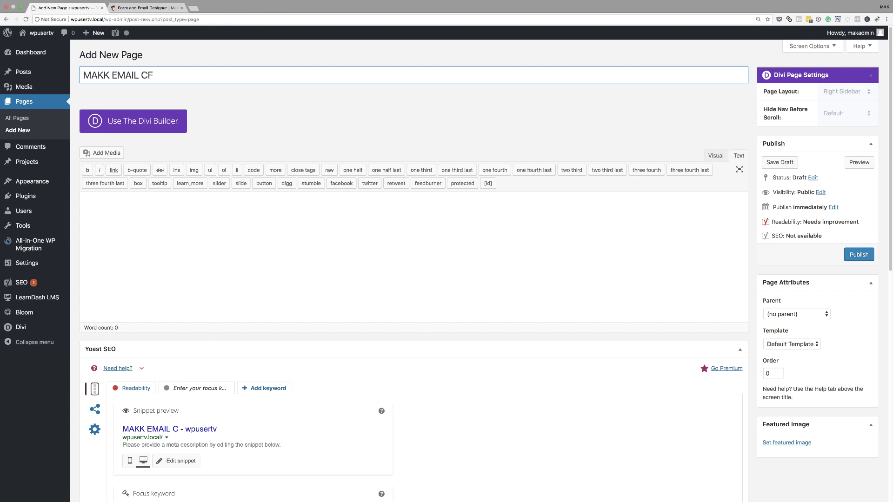
{"action": "left_click", "coordinate": [141, 121]}
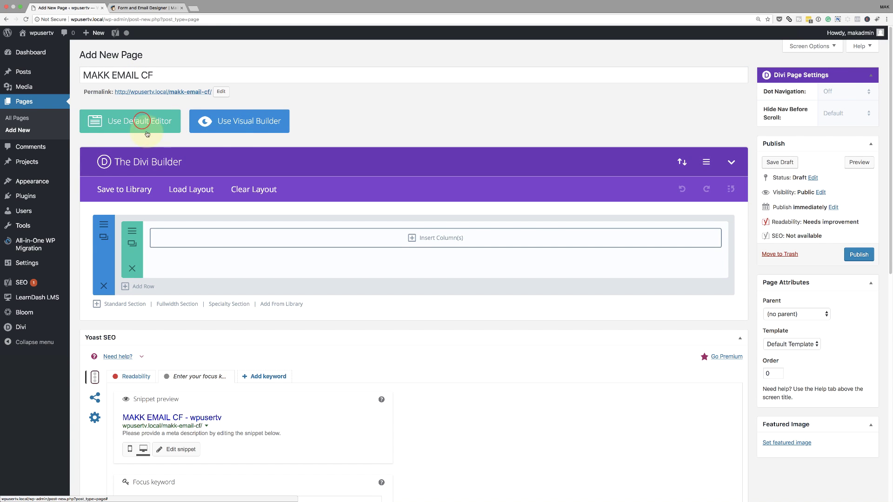
{"action": "left_click", "coordinate": [250, 124]}
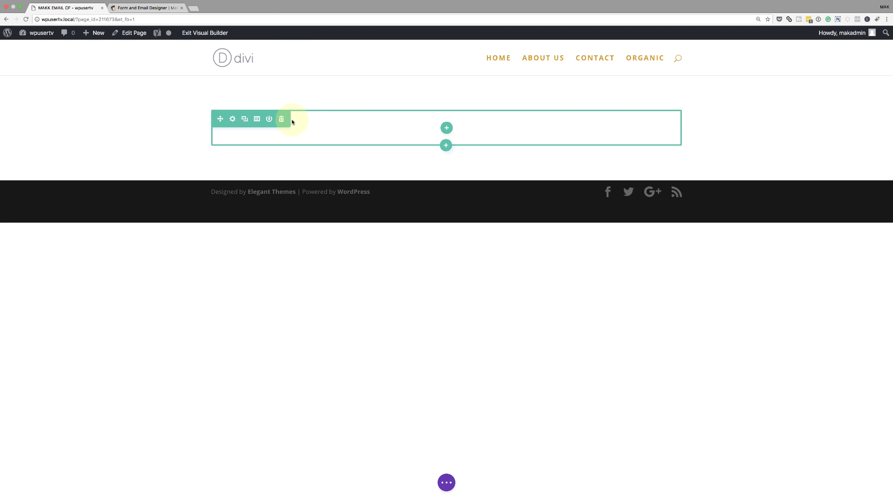
Load the premade Agency Landing Page layout and delete the empty section above it
{"action": "left_click", "coordinate": [448, 483]}
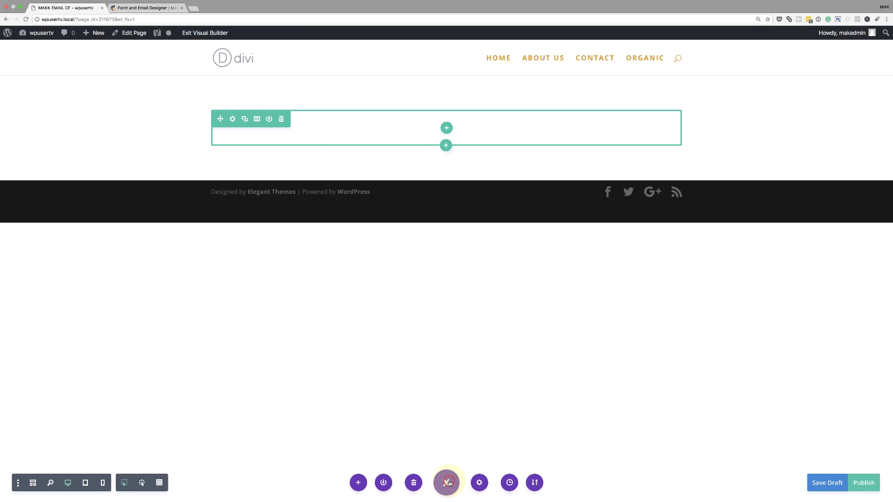
{"action": "left_click", "coordinate": [359, 483]}
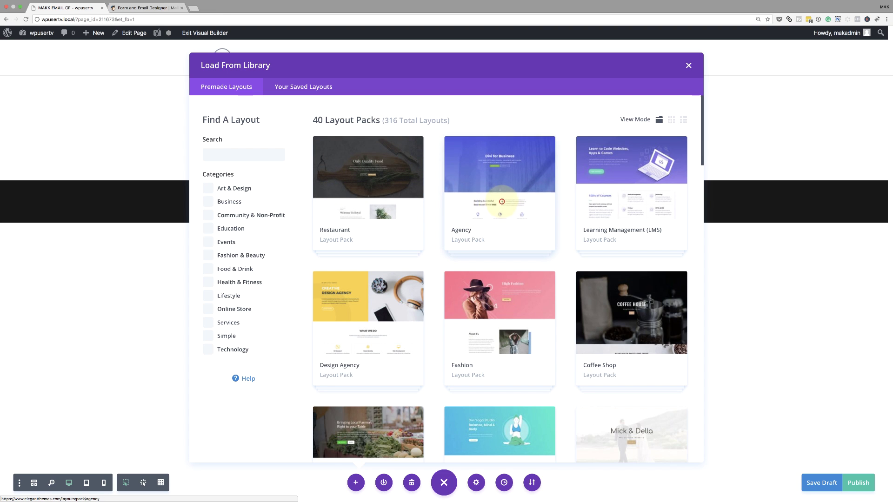
{"action": "left_click", "coordinate": [500, 201]}
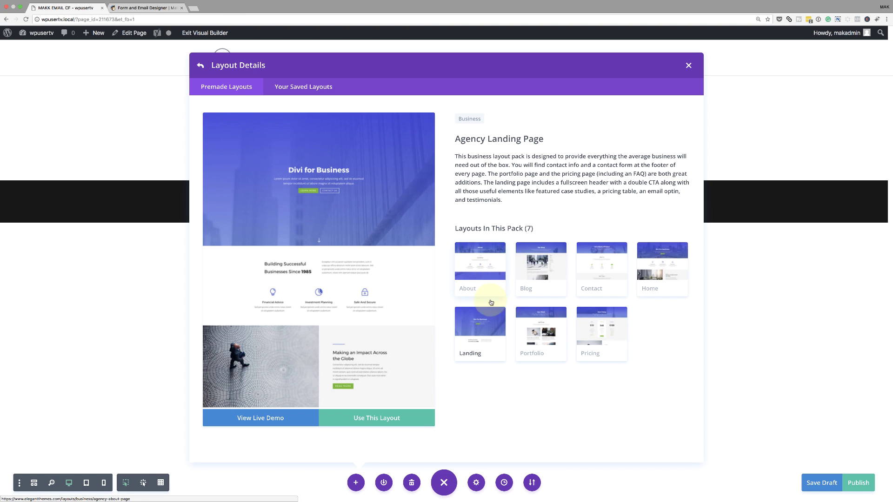
{"action": "left_click", "coordinate": [393, 420]}
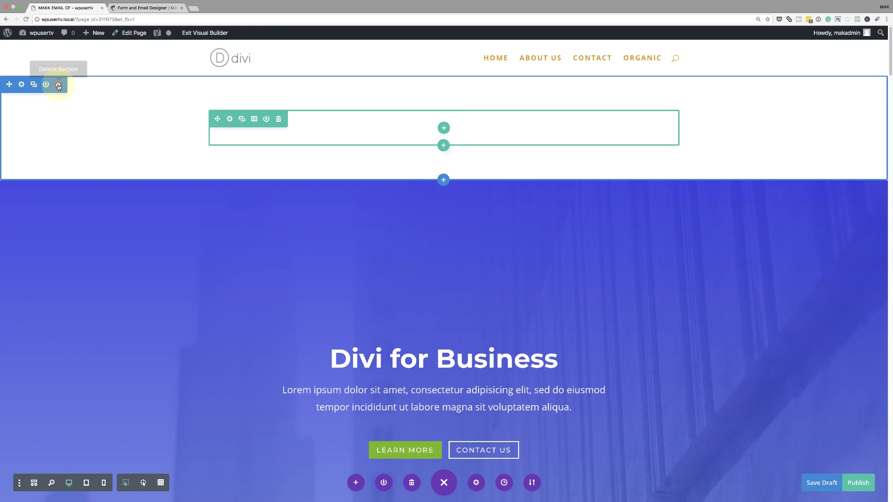
{"action": "left_click", "coordinate": [59, 86]}
Delete the "Making an Impact Across the Globe" text and its Read More button beside the photo
{"action": "scroll", "coordinate": [433, 306], "scroll_direction": "down", "scroll_amount": 10}
{"action": "scroll", "coordinate": [433, 306], "scroll_direction": "down", "scroll_amount": 6}
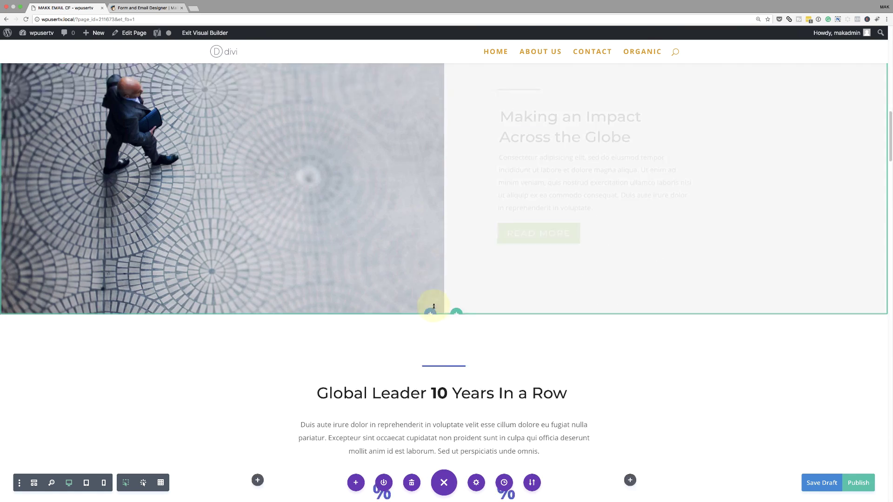
{"action": "scroll", "coordinate": [433, 306], "scroll_direction": "up", "scroll_amount": 3}
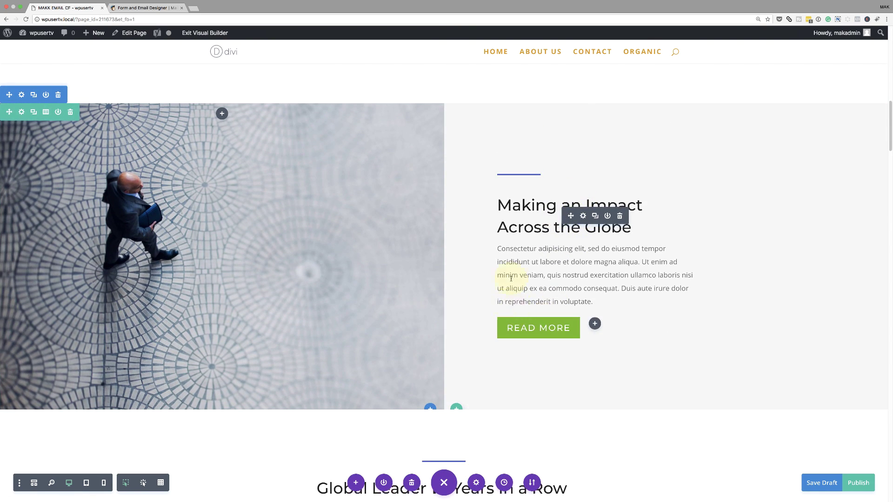
{"action": "scroll", "coordinate": [580, 256], "scroll_direction": "down", "scroll_amount": 5}
{"action": "scroll", "coordinate": [581, 257], "scroll_direction": "up", "scroll_amount": 5}
{"action": "scroll", "coordinate": [581, 258], "scroll_direction": "up", "scroll_amount": 1}
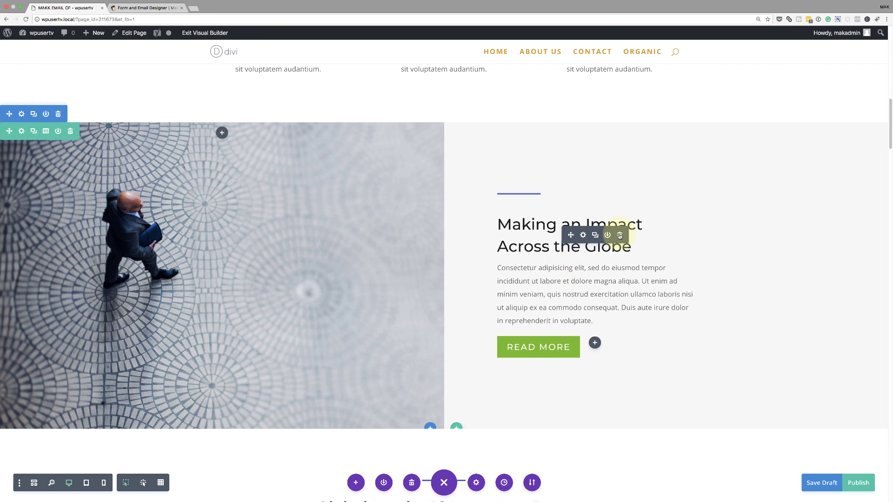
{"action": "left_click", "coordinate": [619, 236]}
Insert an Email Optin module in the emptied column beside the photo
{"action": "left_click", "coordinate": [518, 189]}
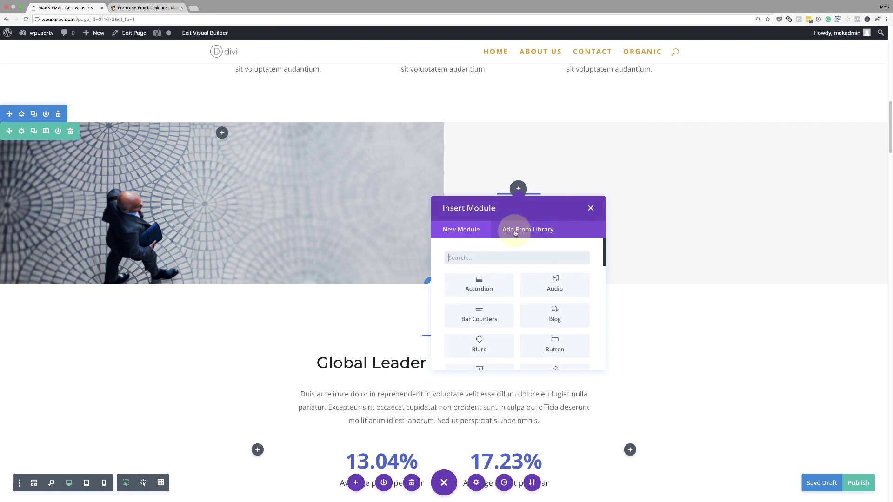
{"action": "left_click", "coordinate": [503, 256]}
{"action": "type", "text": "email"}
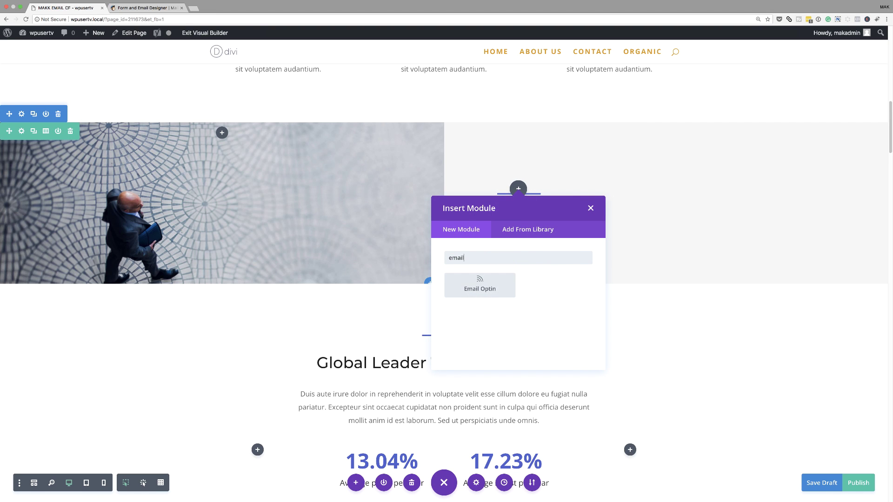
{"action": "left_click", "coordinate": [488, 284]}
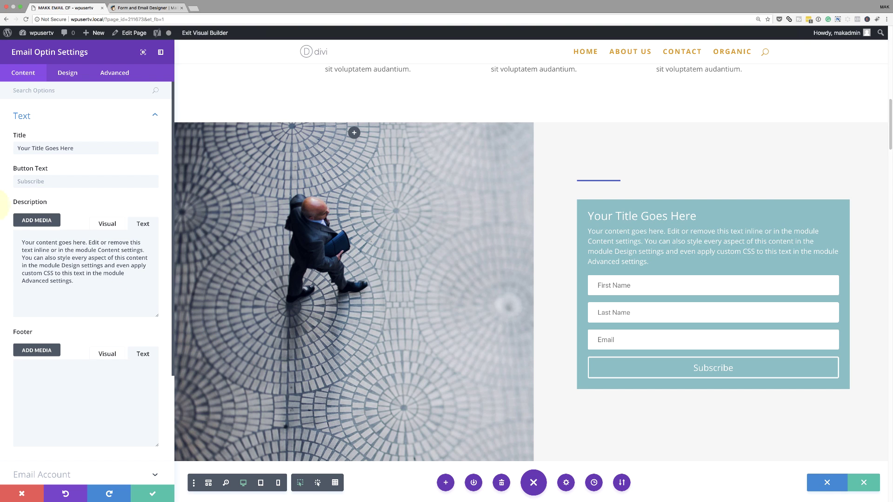
Turn off the Last Name field in the Email Optin module's field settings
{"action": "scroll", "coordinate": [30, 270], "scroll_direction": "down", "scroll_amount": 2}
{"action": "scroll", "coordinate": [22, 269], "scroll_direction": "down", "scroll_amount": 5}
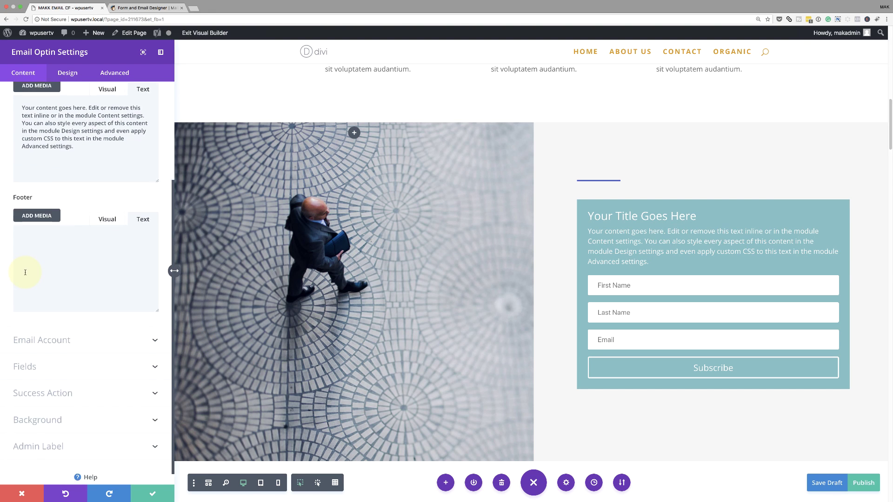
{"action": "left_click", "coordinate": [29, 353]}
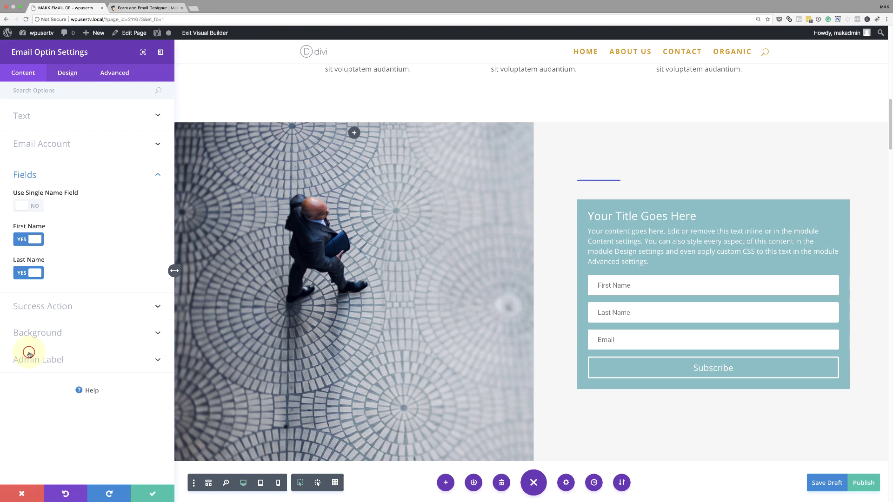
{"action": "left_click", "coordinate": [21, 274]}
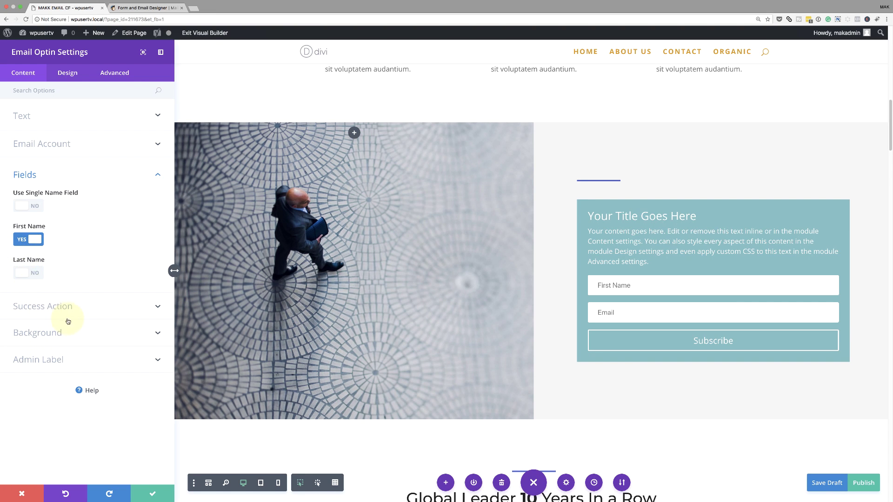
Select GDPR as the MailChimp list in the module's email account settings
{"action": "left_click", "coordinate": [60, 147]}
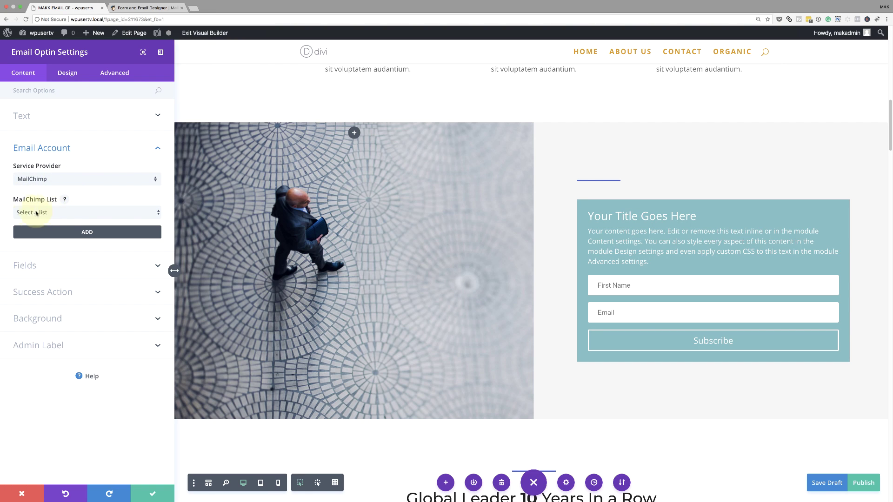
{"action": "left_click", "coordinate": [55, 212]}
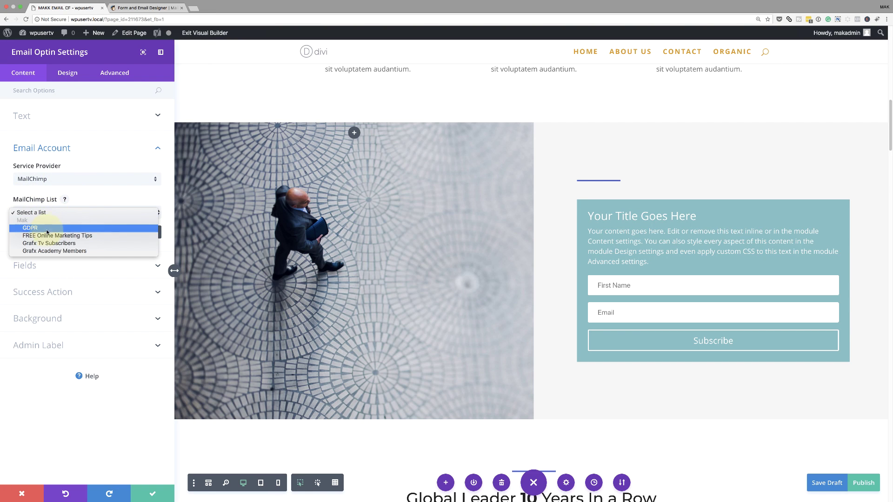
{"action": "left_click", "coordinate": [152, 196]}
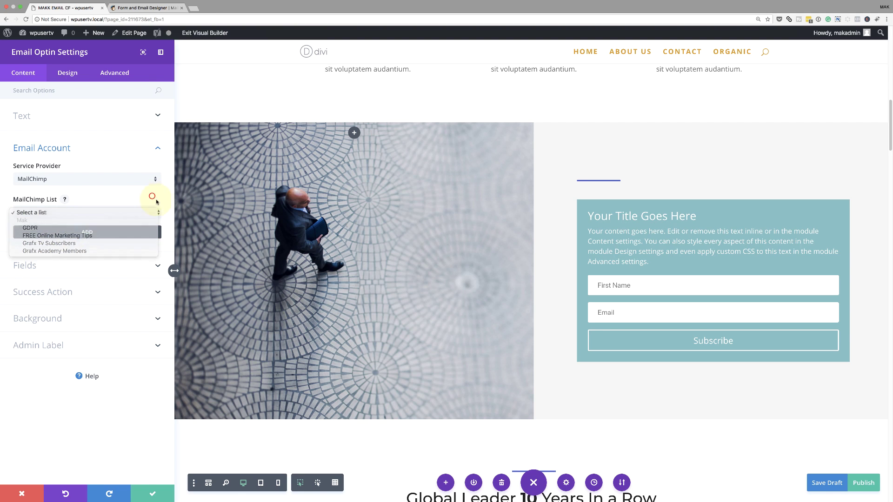
{"action": "left_click", "coordinate": [84, 212]}
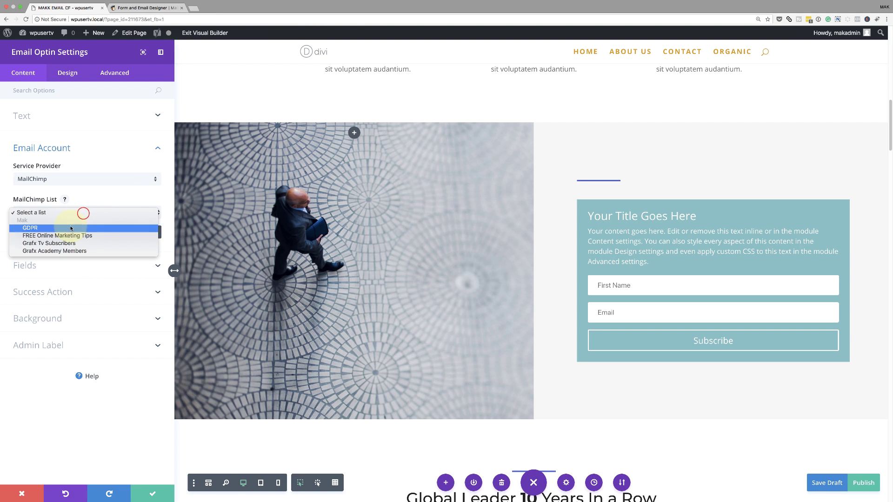
{"action": "left_click", "coordinate": [70, 227]}
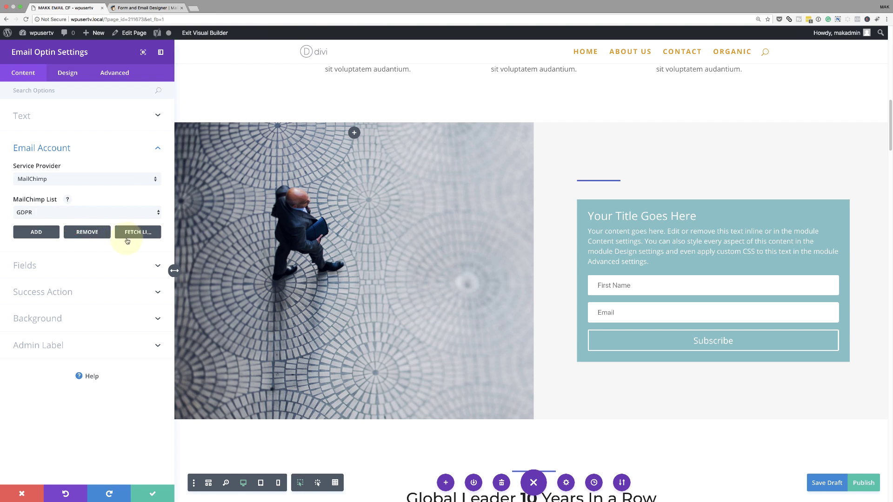
Fetch the MailChimp lists again and select MAK LIST for the optin form
{"action": "left_click", "coordinate": [147, 235]}
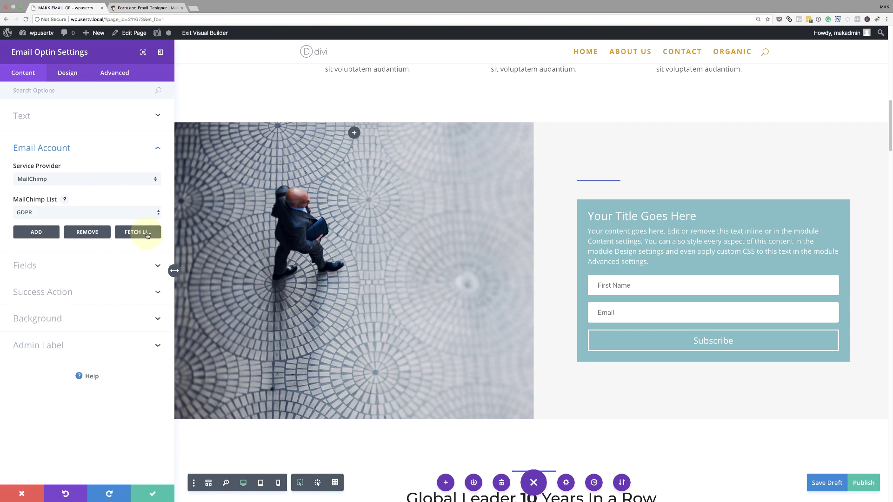
{"action": "left_click", "coordinate": [149, 212]}
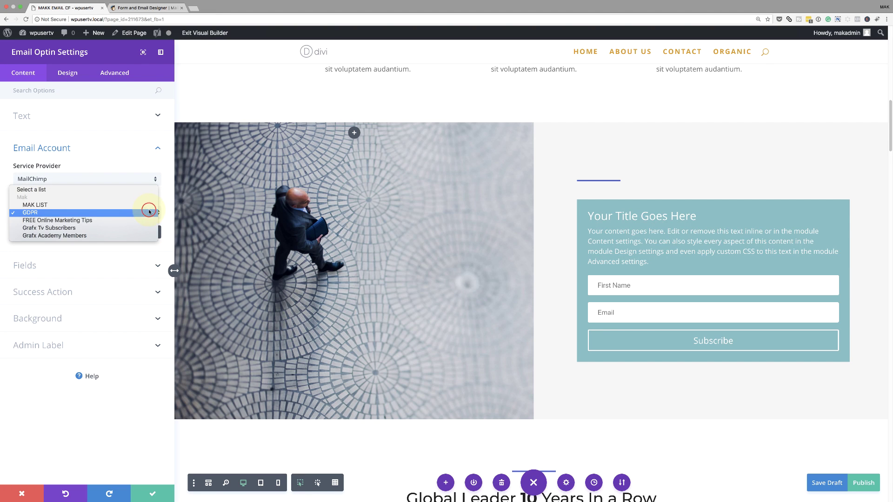
{"action": "left_click", "coordinate": [49, 205]}
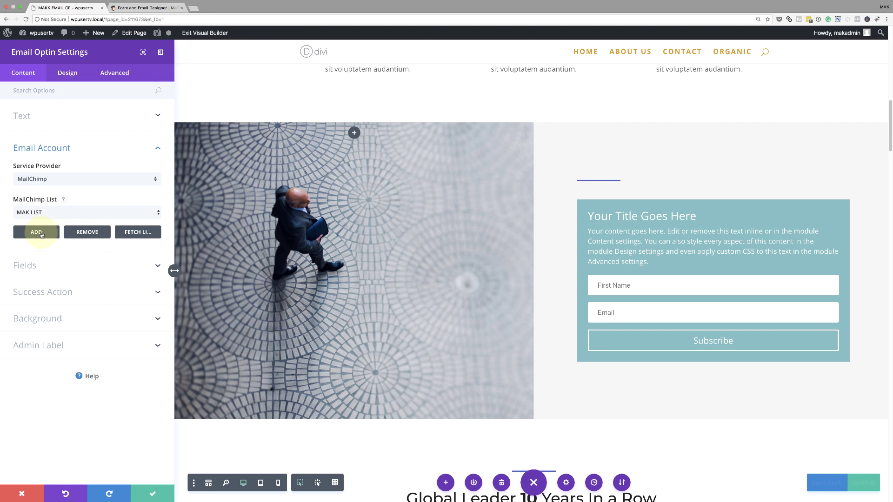
Start adding a new MailChimp account to the optin module and enter the account name
{"action": "left_click", "coordinate": [41, 234]}
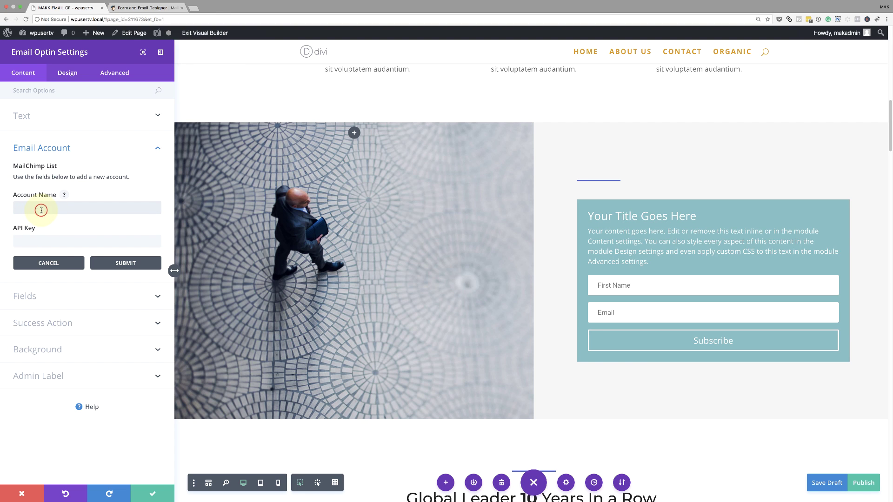
{"action": "left_click", "coordinate": [41, 210]}
{"action": "type", "text": "MAk"}
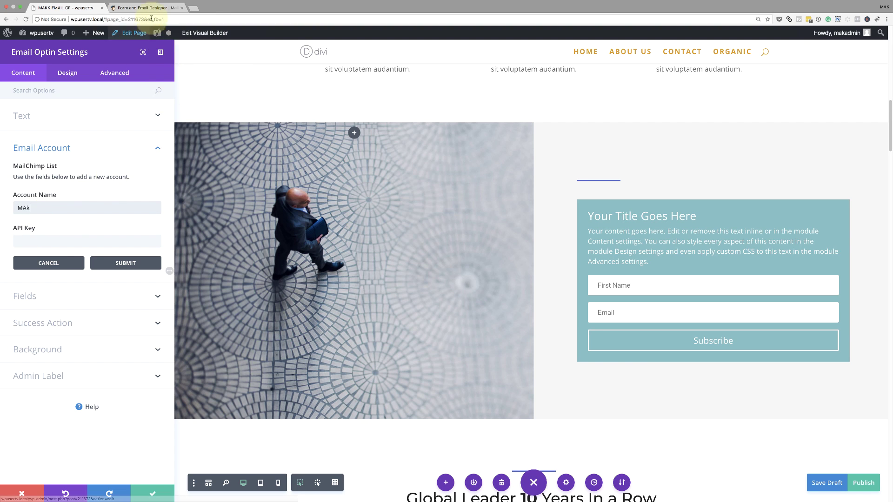
Switch to MailChimp, open the API keys page from the account profile and select the enabled API key
{"action": "left_click", "coordinate": [151, 8]}
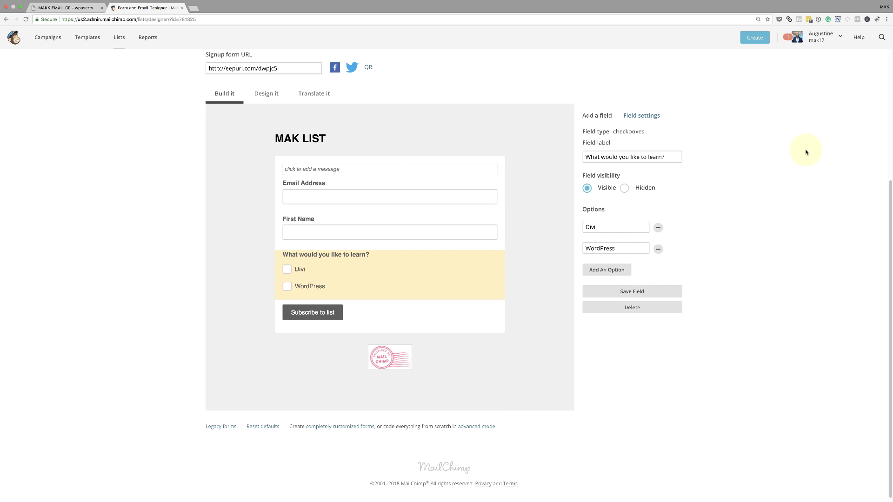
{"action": "scroll", "coordinate": [807, 149], "scroll_direction": "up", "scroll_amount": 3}
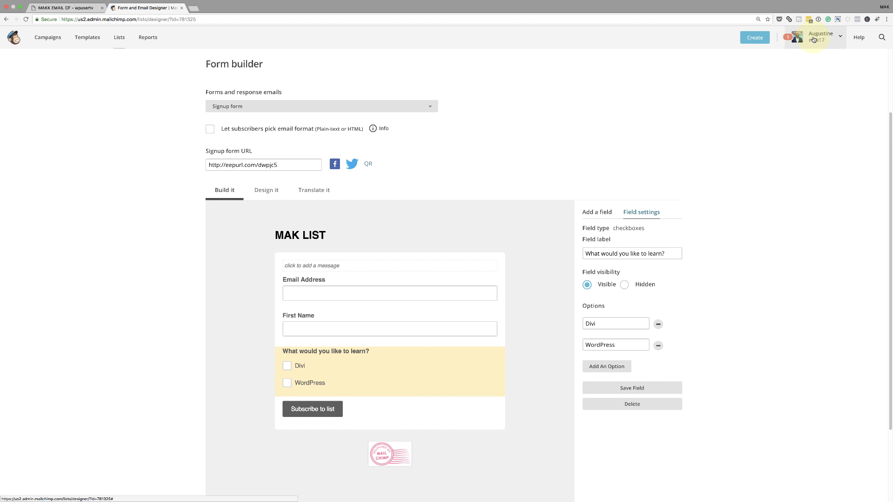
{"action": "left_click", "coordinate": [816, 40]}
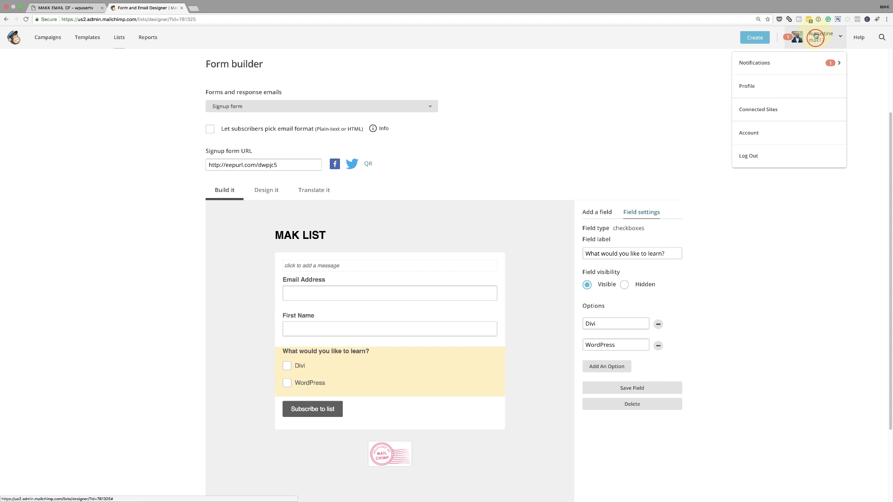
{"action": "left_click", "coordinate": [753, 87]}
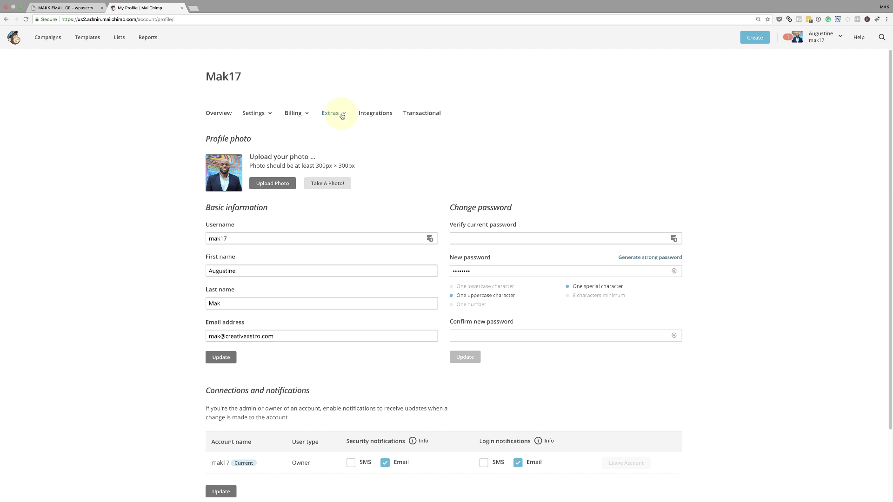
{"action": "left_click", "coordinate": [342, 116]}
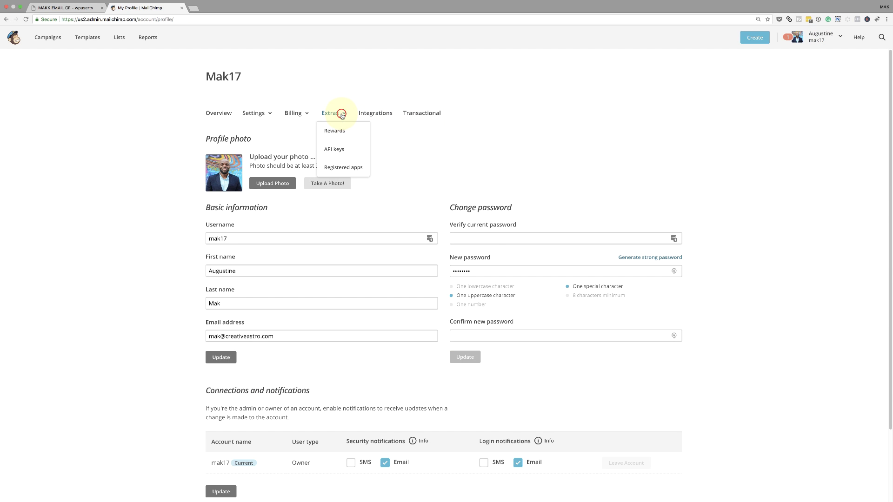
{"action": "left_click", "coordinate": [339, 150]}
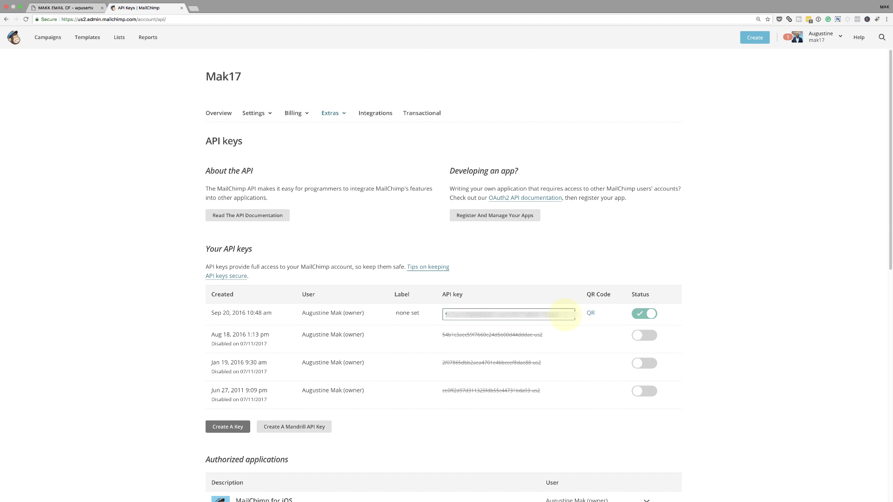
{"action": "left_click", "coordinate": [565, 315]}
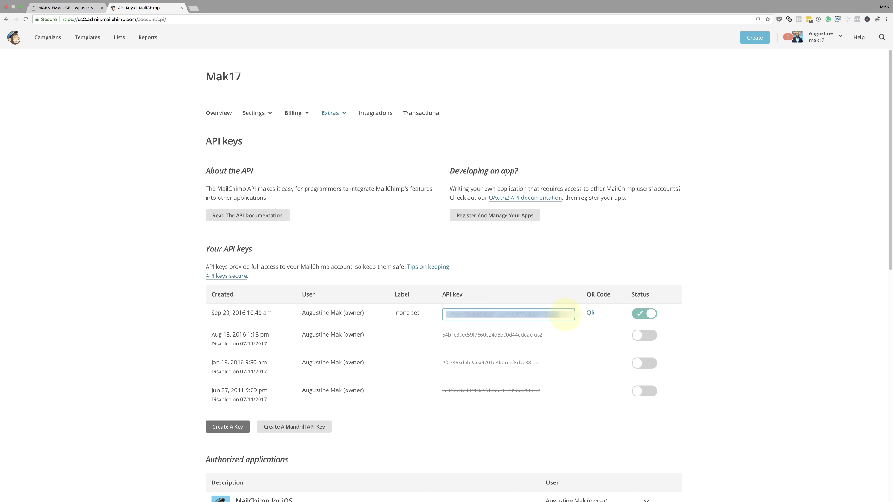
Return to the WordPress page, paste the API key into the optin module's new MailChimp account form and submit it
{"action": "left_click", "coordinate": [70, 8]}
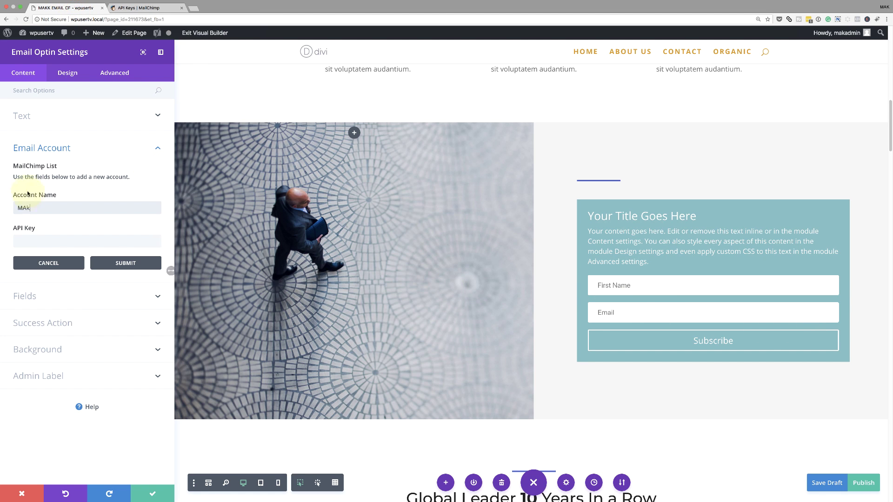
{"action": "left_click", "coordinate": [52, 241]}
{"action": "key", "text": "super+v"}
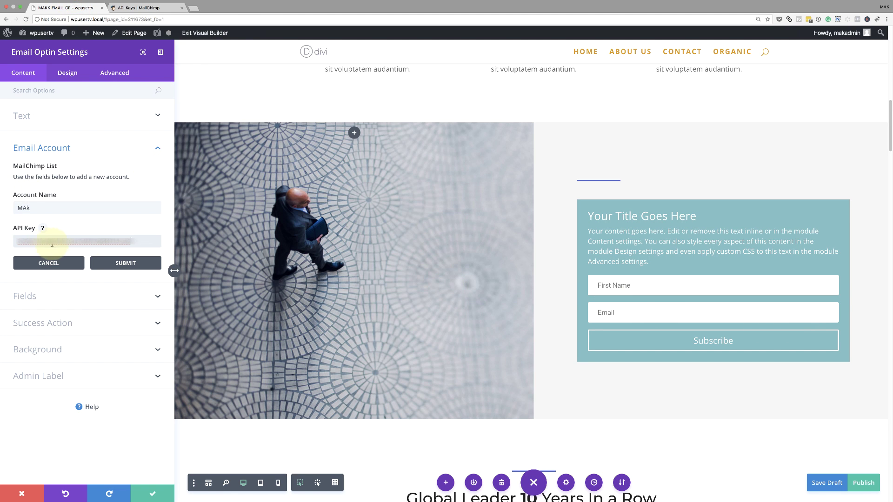
{"action": "left_click", "coordinate": [130, 264]}
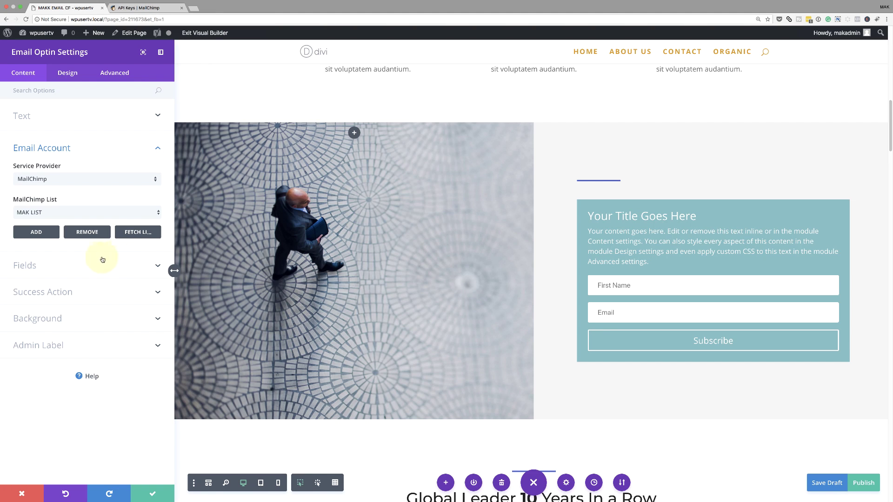
Enable custom fields for the optin form and add a custom field linked to "What would you like to learn?"
{"action": "left_click", "coordinate": [36, 268]}
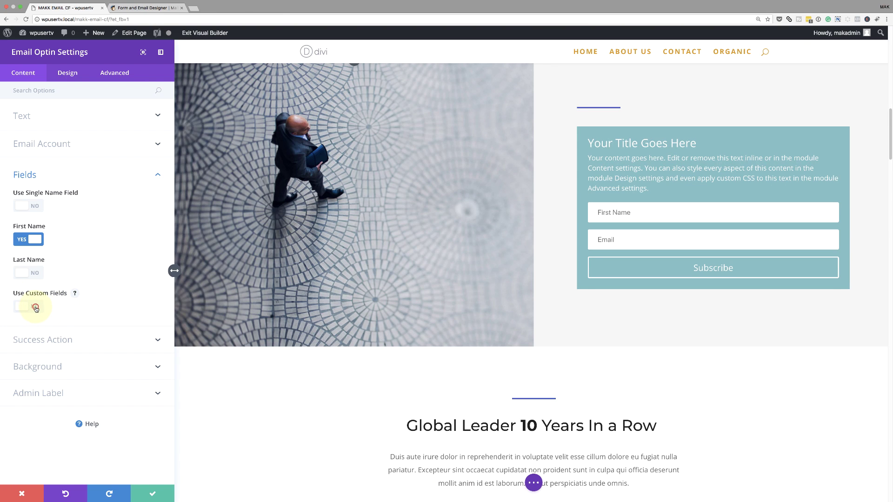
{"action": "left_click", "coordinate": [36, 308]}
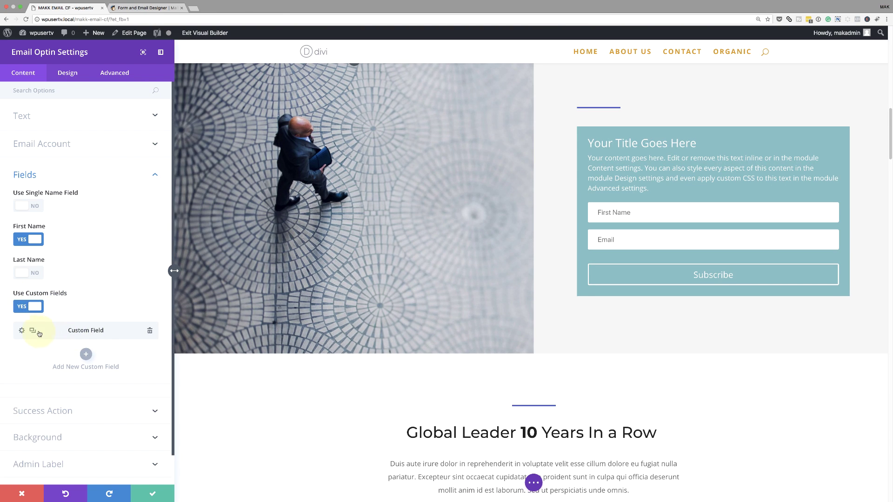
{"action": "left_click", "coordinate": [86, 355]}
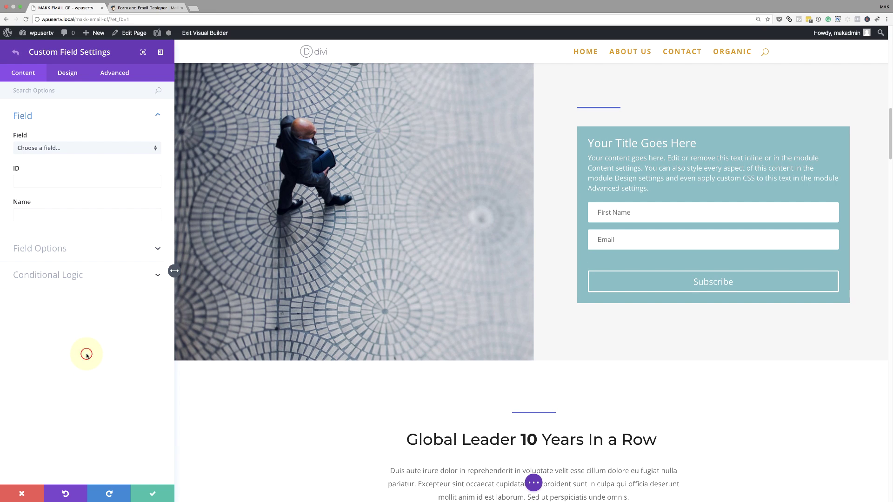
{"action": "left_click", "coordinate": [81, 149]}
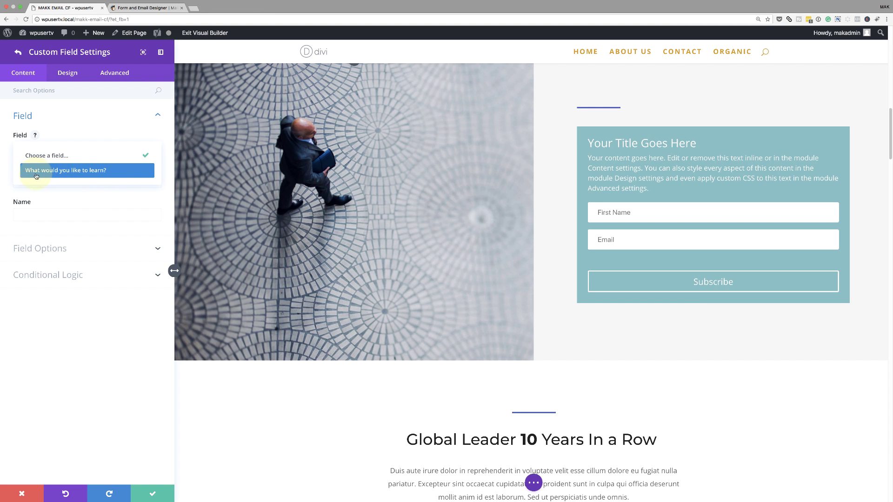
{"action": "left_click", "coordinate": [94, 171]}
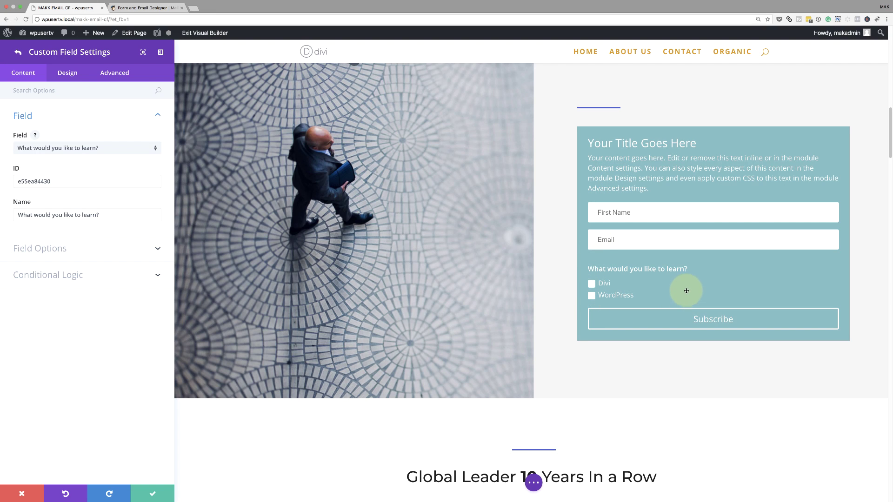
Compare the optin form's check boxes with the MAK LIST signup form in MailChimp, and return to the Divi page
{"action": "left_click", "coordinate": [161, 9]}
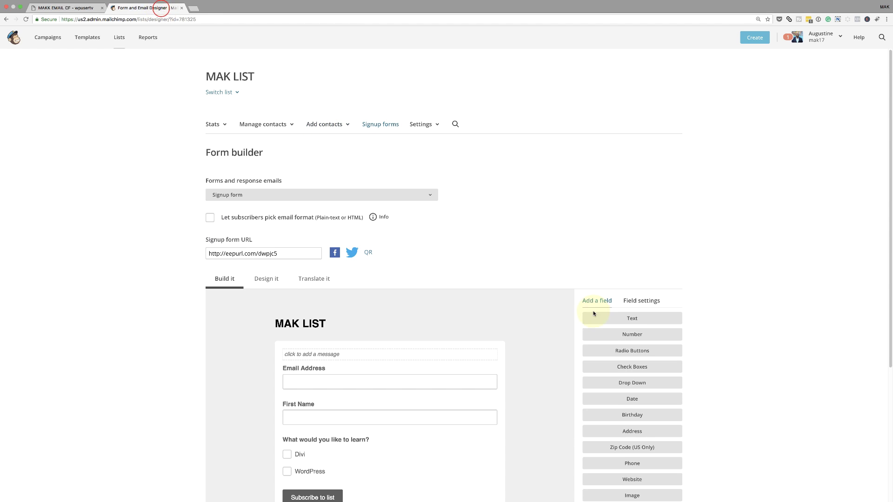
{"action": "scroll", "coordinate": [592, 297], "scroll_direction": "down", "scroll_amount": 3}
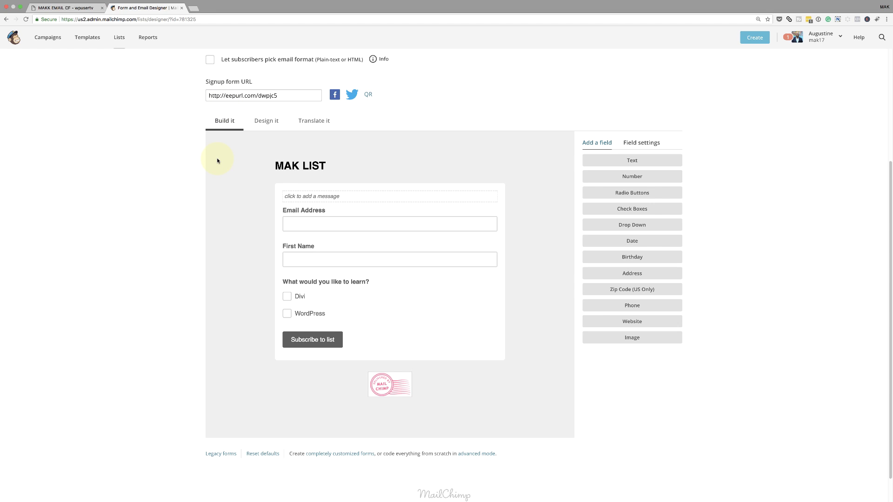
{"action": "left_click", "coordinate": [64, 7]}
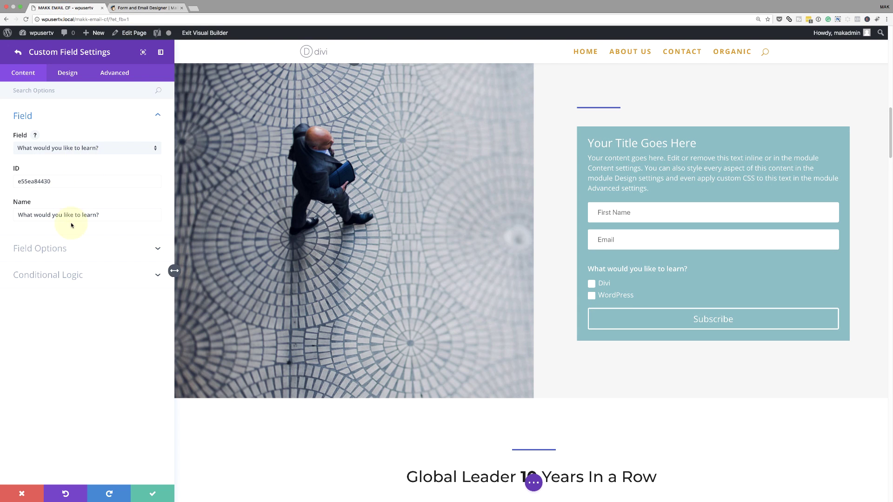
Toggle the custom field's required setting, enable its conditional logic and save the field
{"action": "left_click", "coordinate": [59, 250]}
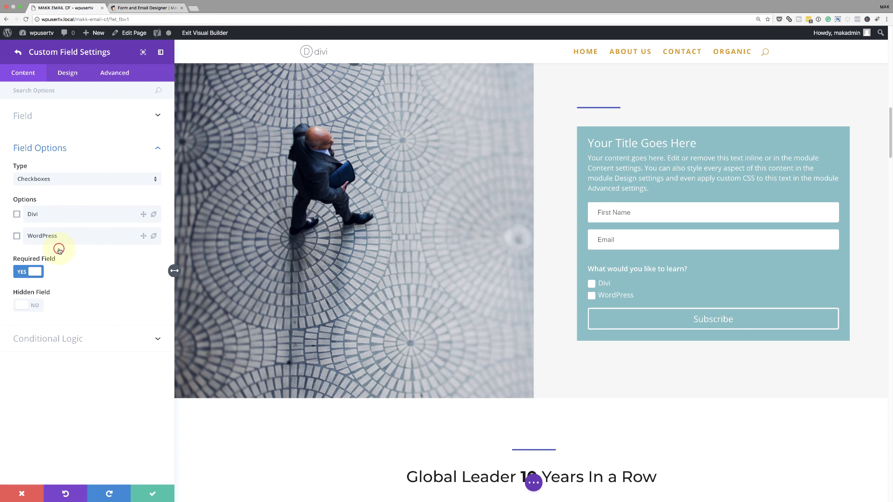
{"action": "left_click", "coordinate": [26, 276]}
{"action": "left_click", "coordinate": [72, 340]}
{"action": "left_click", "coordinate": [34, 205]}
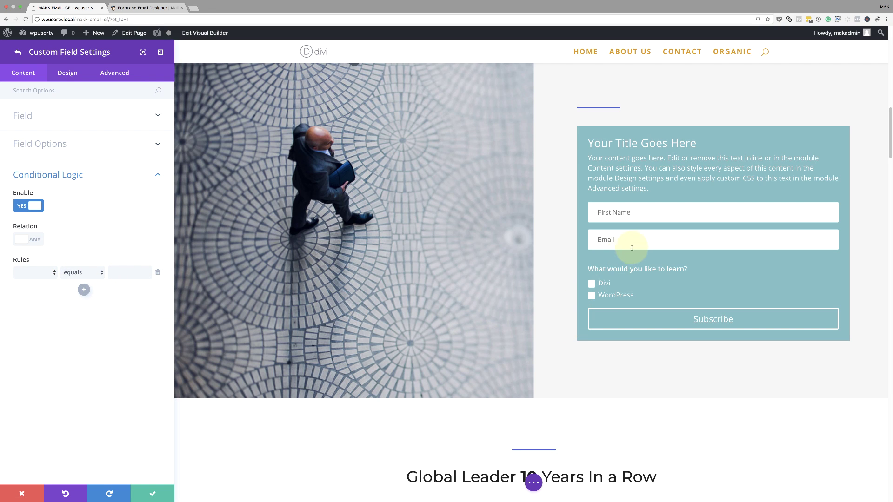
{"action": "left_click", "coordinate": [153, 497]}
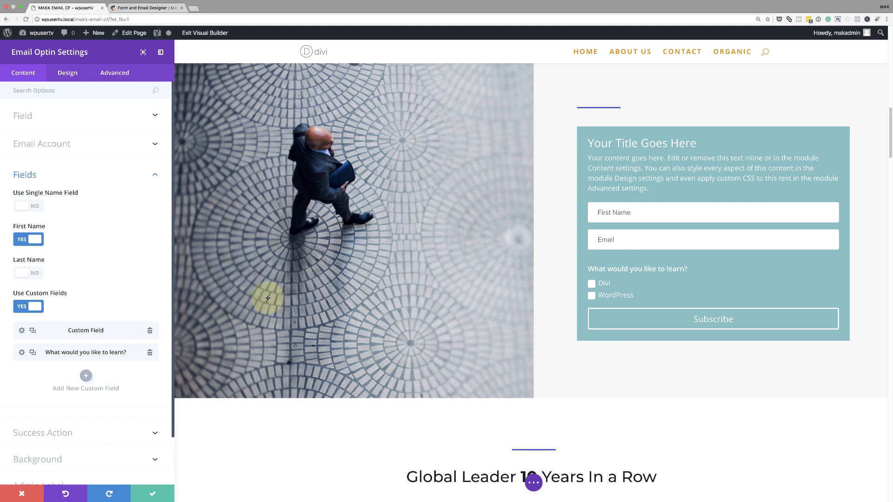
Delete the blank custom field from the optin form and save the module settings
{"action": "left_click", "coordinate": [150, 331]}
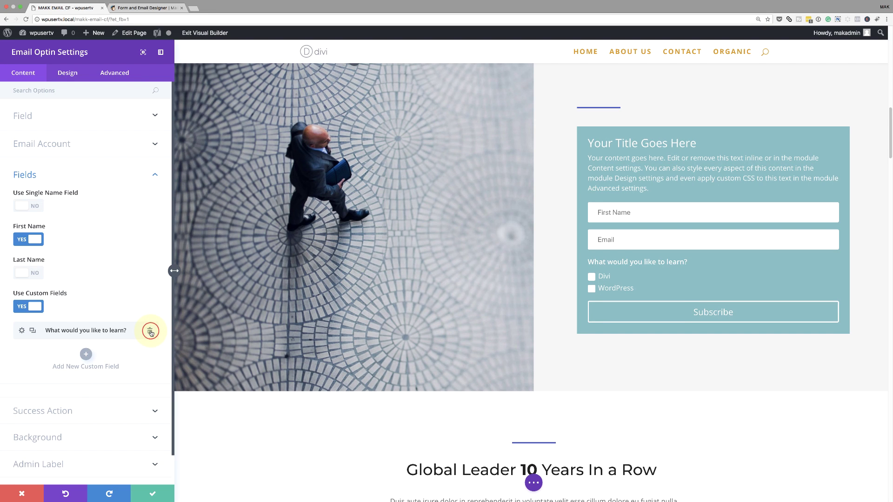
{"action": "left_click", "coordinate": [153, 494]}
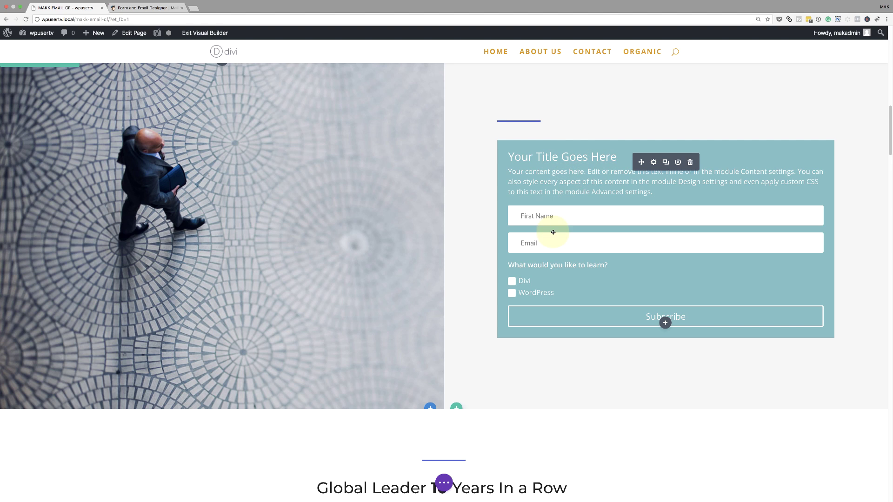
{"action": "left_click", "coordinate": [513, 280]}
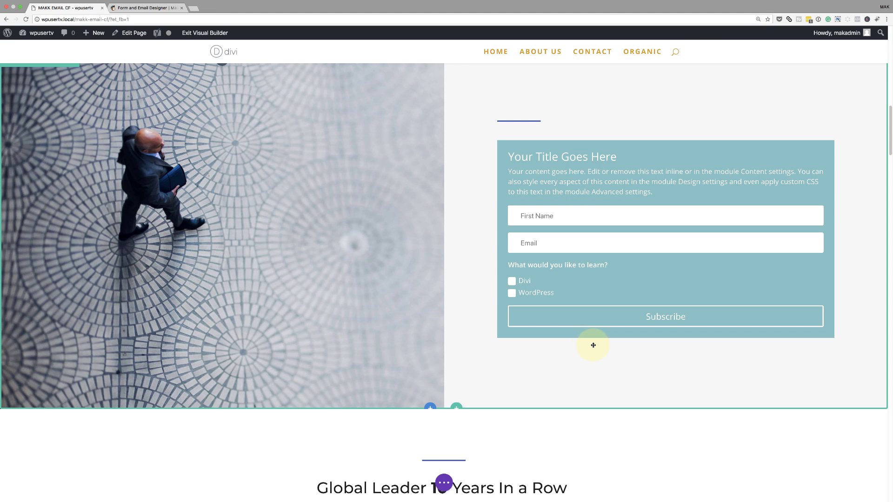
Insert a second Email Optin module below the existing optin form
{"action": "left_click", "coordinate": [665, 321]}
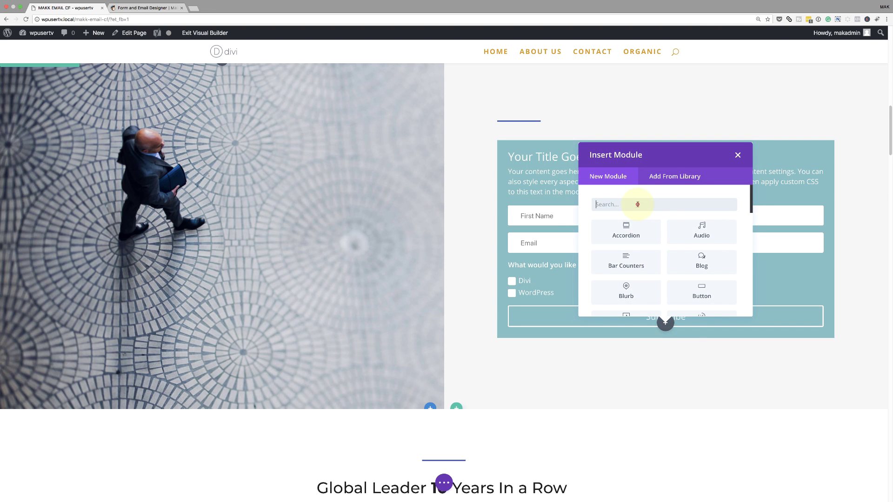
{"action": "type", "text": "ema"}
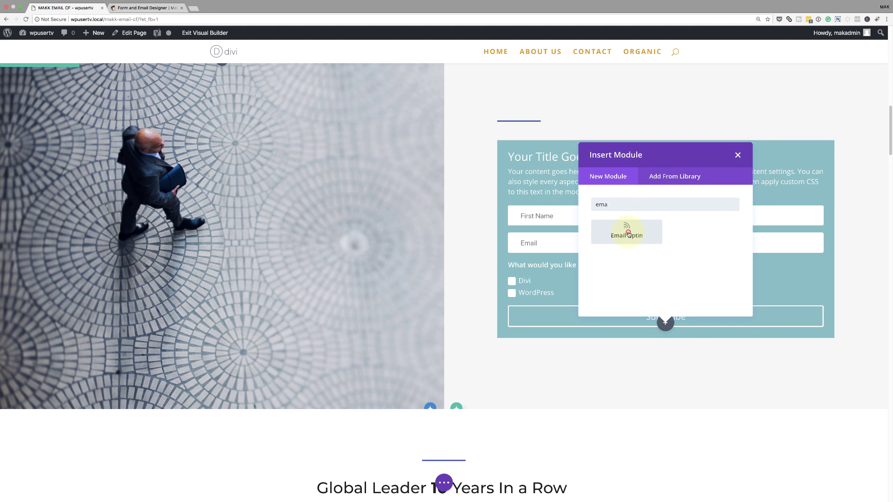
{"action": "left_click", "coordinate": [627, 232]}
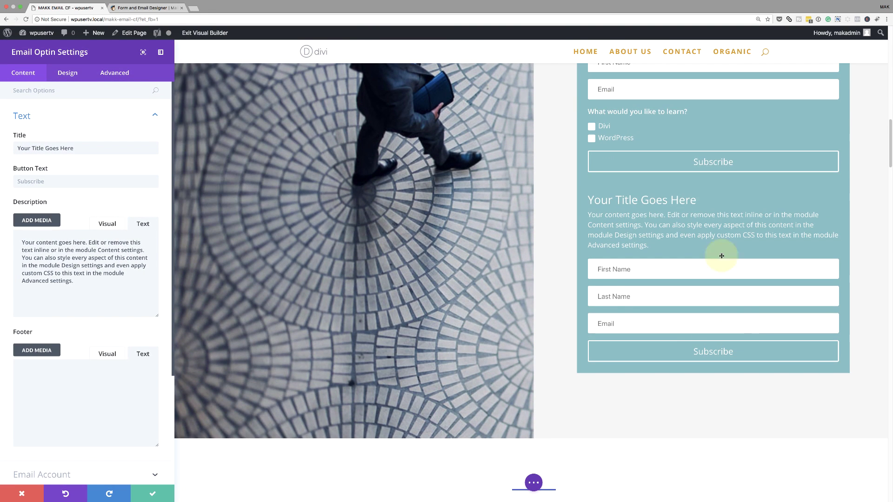
Set the second optin module's background color to dark blue-gray #466370
{"action": "scroll", "coordinate": [72, 356], "scroll_direction": "down", "scroll_amount": 3}
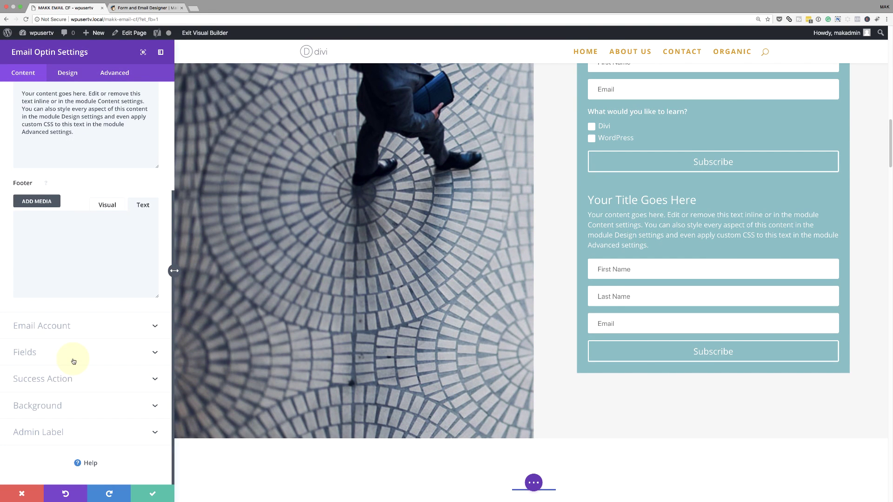
{"action": "left_click", "coordinate": [54, 407]}
{"action": "left_click", "coordinate": [57, 307]}
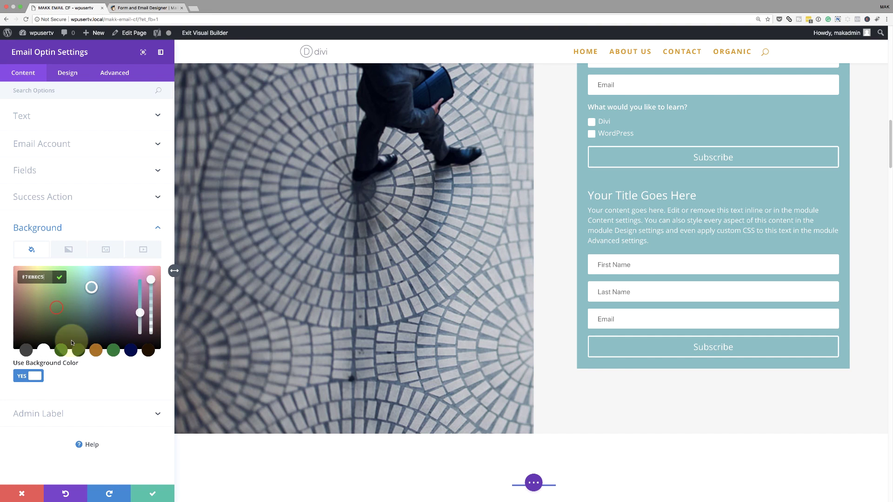
{"action": "left_click", "coordinate": [91, 286]}
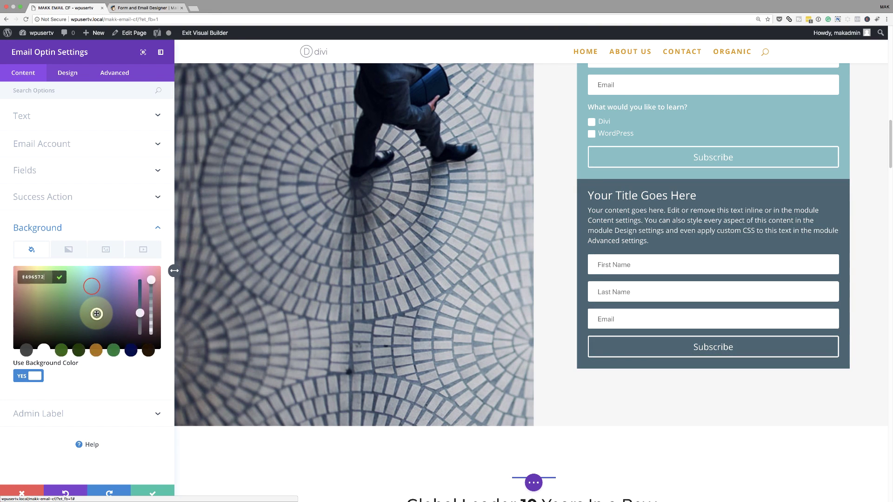
{"action": "left_click", "coordinate": [97, 314]}
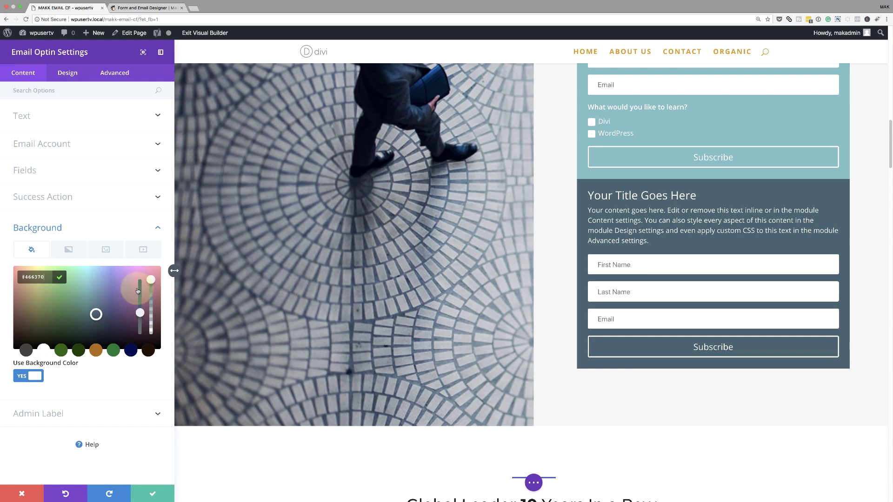
Select GDPR as the MailChimp list in the second optin module's email account settings
{"action": "left_click", "coordinate": [34, 121]}
{"action": "left_click", "coordinate": [48, 147]}
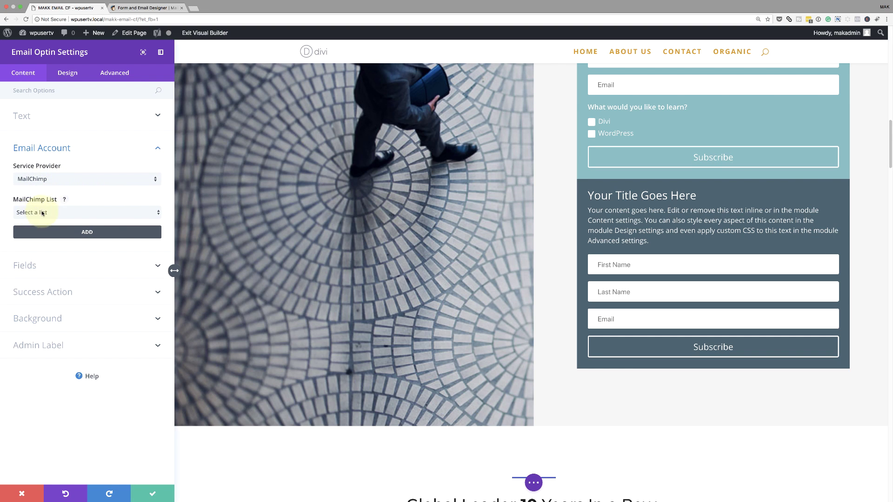
{"action": "left_click", "coordinate": [60, 213]}
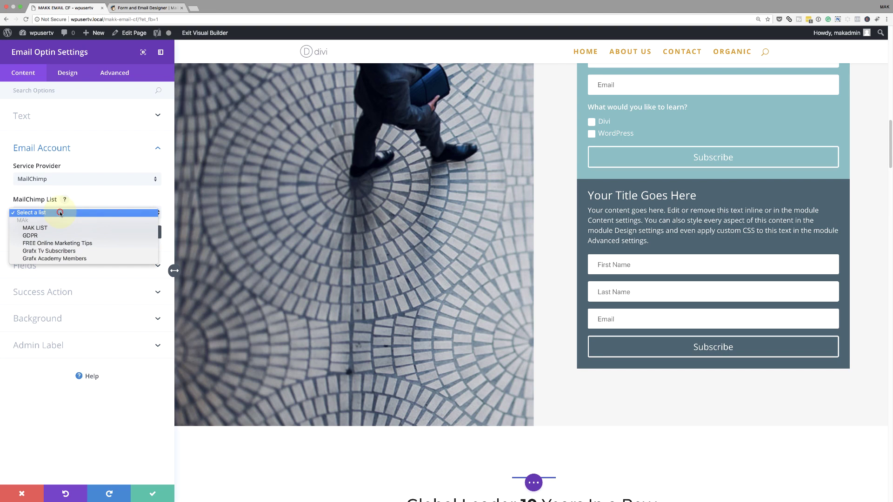
{"action": "left_click", "coordinate": [30, 236]}
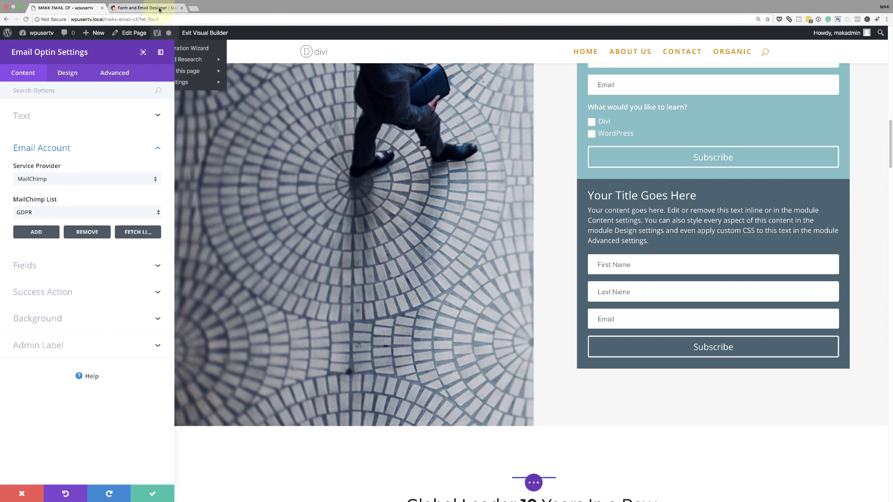
Switch to MailChimp and examine the privacy policy check box on the GDPR list's signup form in the form builder
{"action": "left_click", "coordinate": [148, 8]}
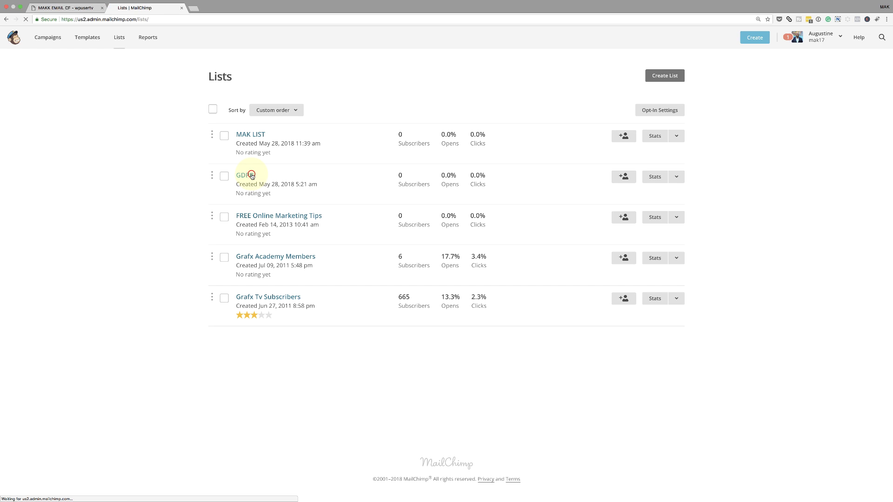
{"action": "left_click", "coordinate": [251, 175]}
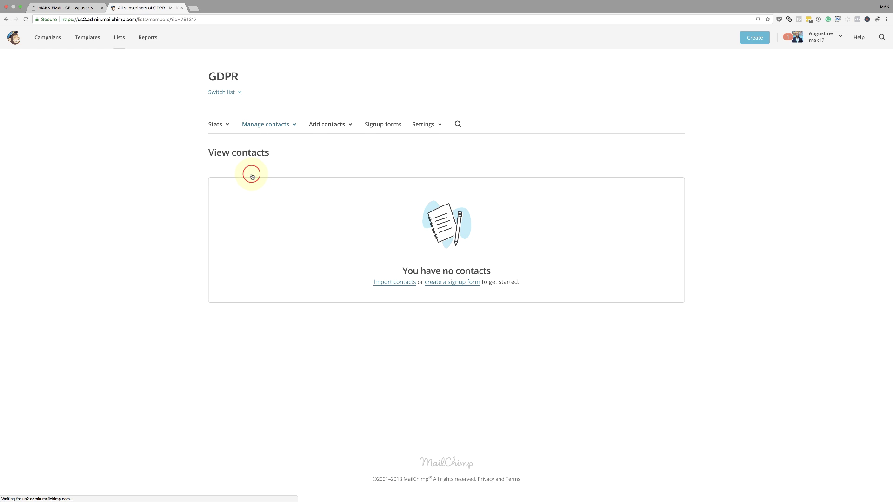
{"action": "left_click", "coordinate": [393, 125]}
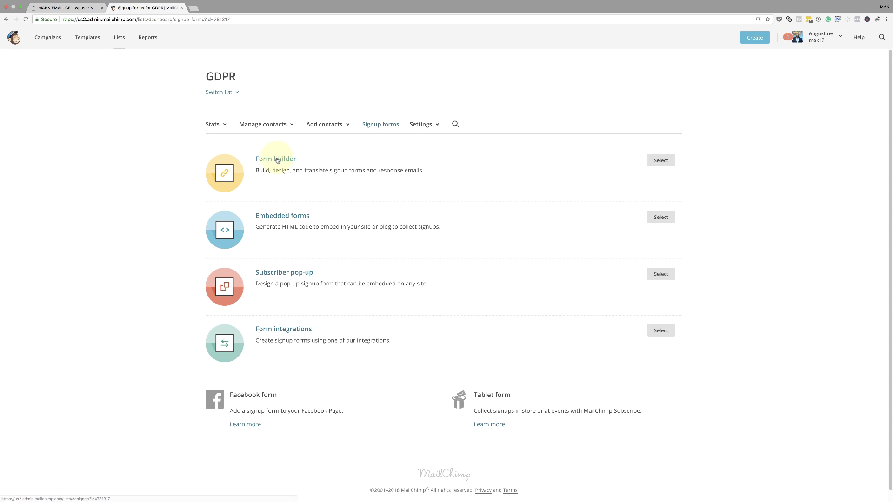
{"action": "left_click", "coordinate": [277, 159]}
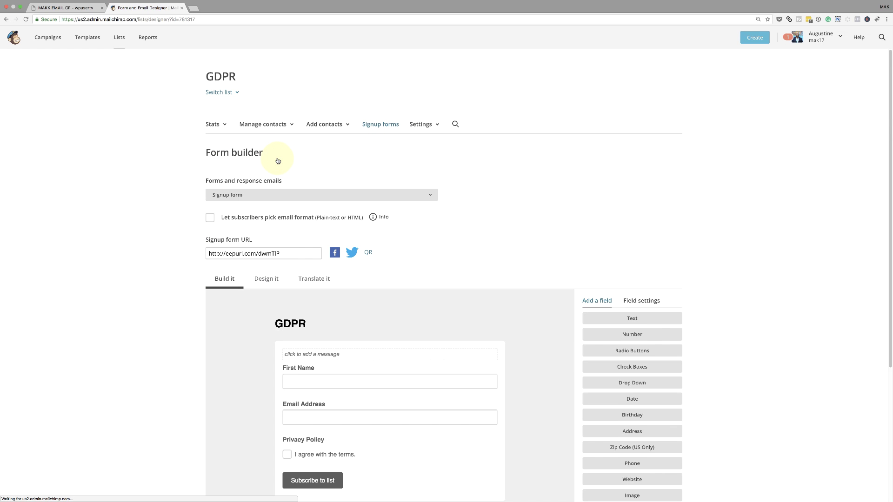
{"action": "scroll", "coordinate": [195, 231], "scroll_direction": "down", "scroll_amount": 5}
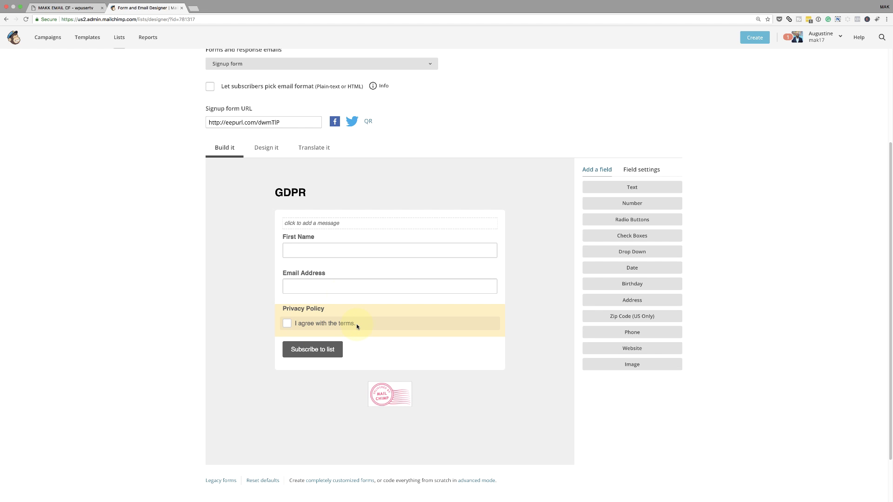
Switch back to the Divi page and submit a MailChimp account named GDPR with its API key for the second optin module
{"action": "left_click", "coordinate": [72, 9]}
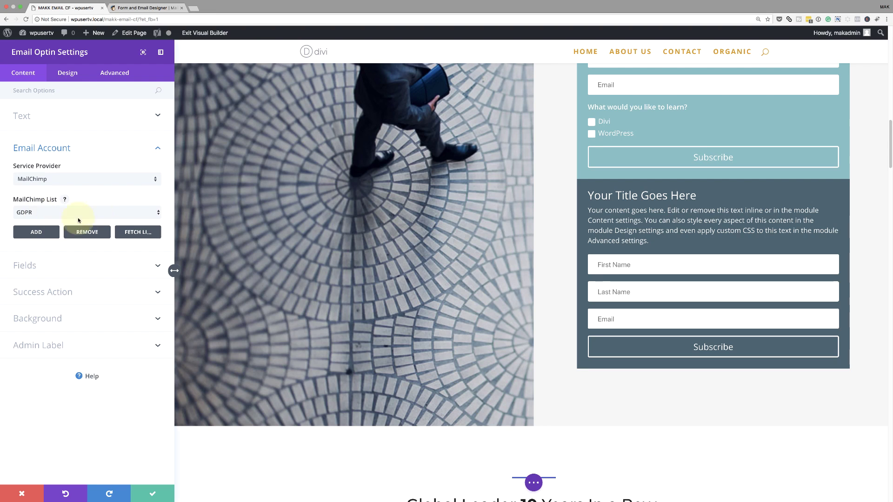
{"action": "left_click", "coordinate": [47, 232]}
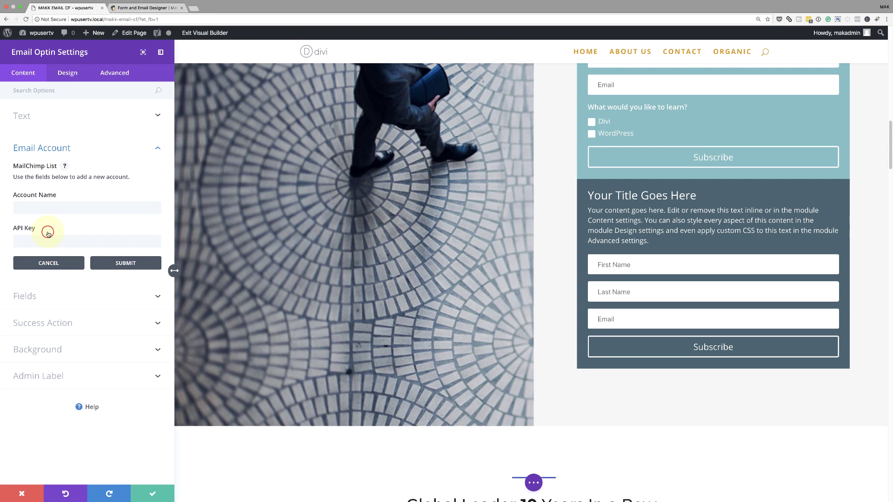
{"action": "left_click", "coordinate": [59, 208]}
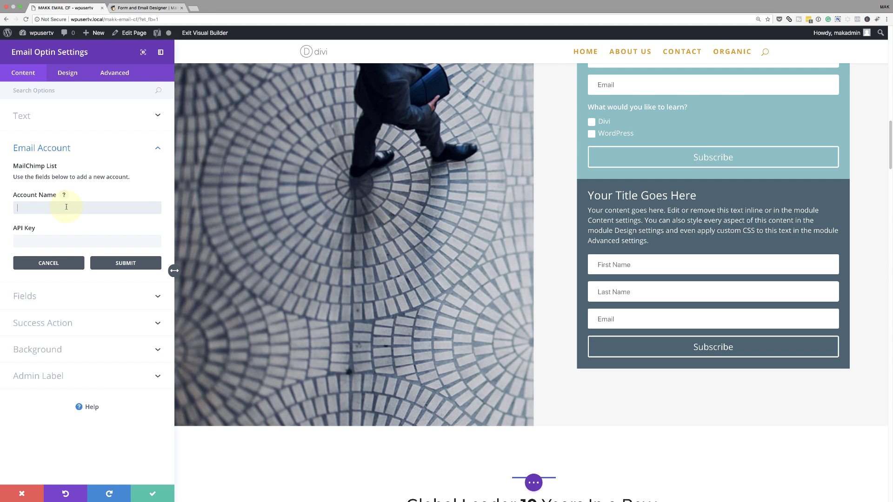
{"action": "type", "text": "GDPR"}
{"action": "left_click", "coordinate": [107, 242]}
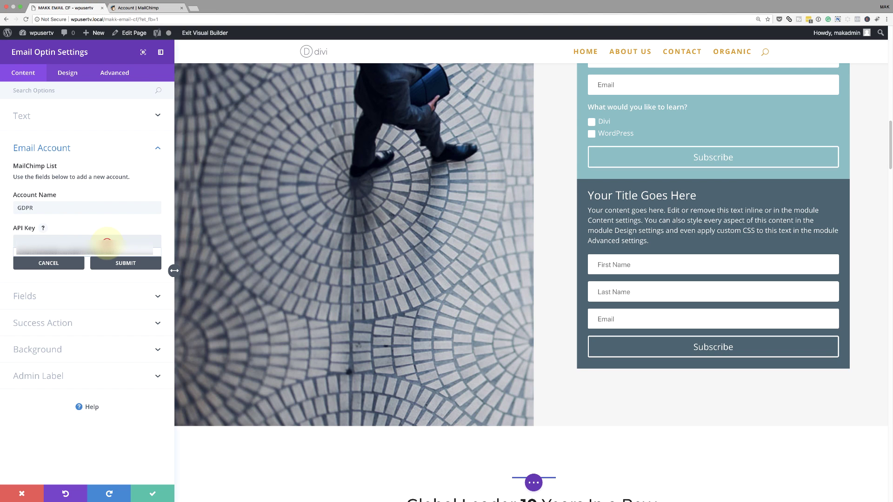
{"action": "left_click", "coordinate": [110, 253]}
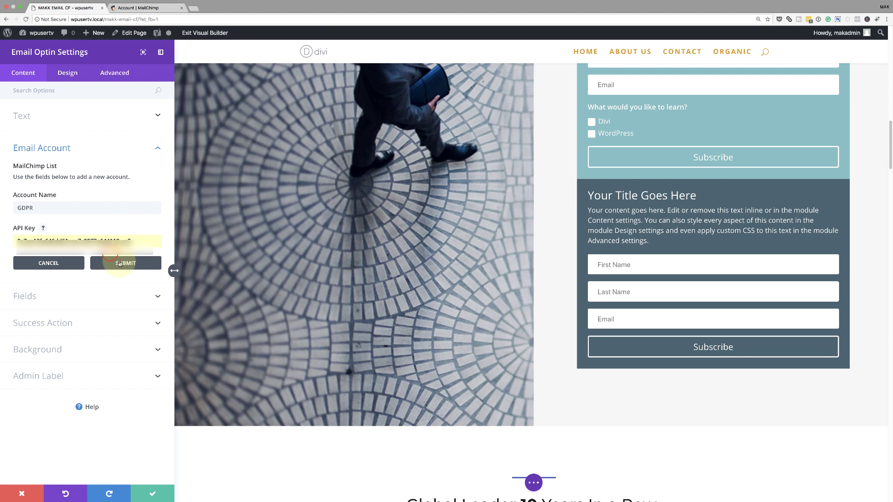
{"action": "left_click", "coordinate": [120, 263]}
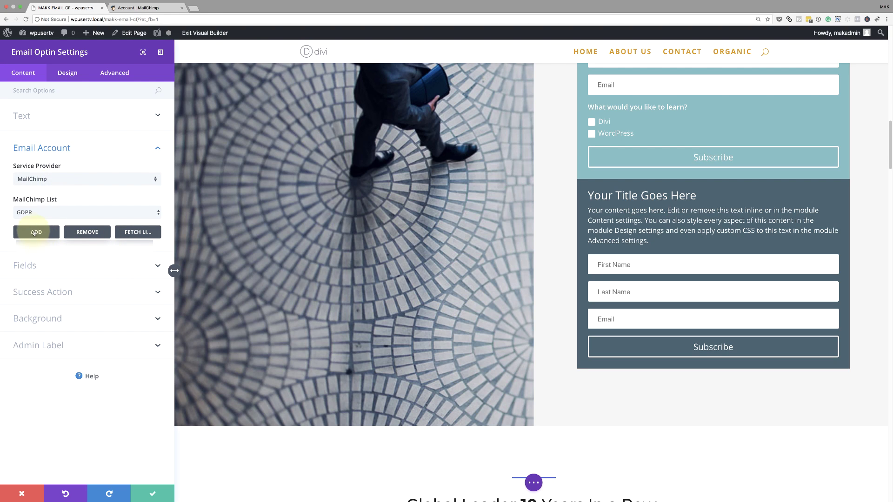
{"action": "left_click", "coordinate": [33, 213]}
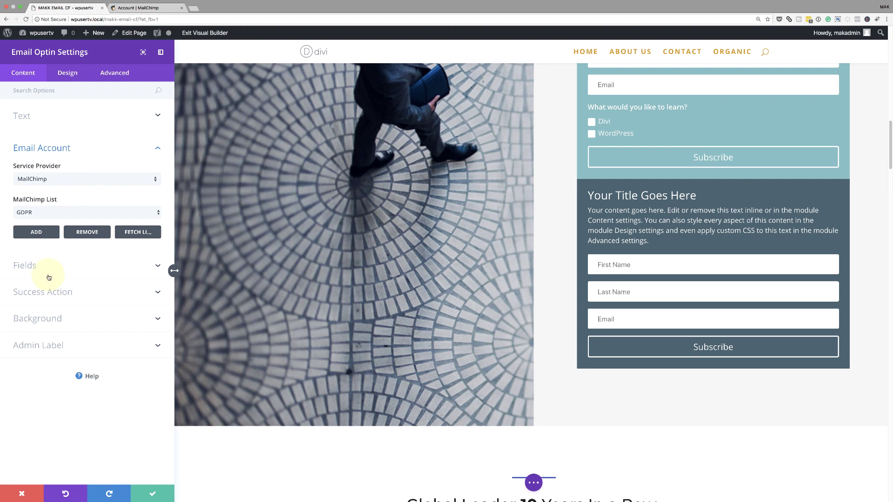
Turn off the second optin form's last name field and add a custom field mapped to Privacy Policy
{"action": "left_click", "coordinate": [31, 267]}
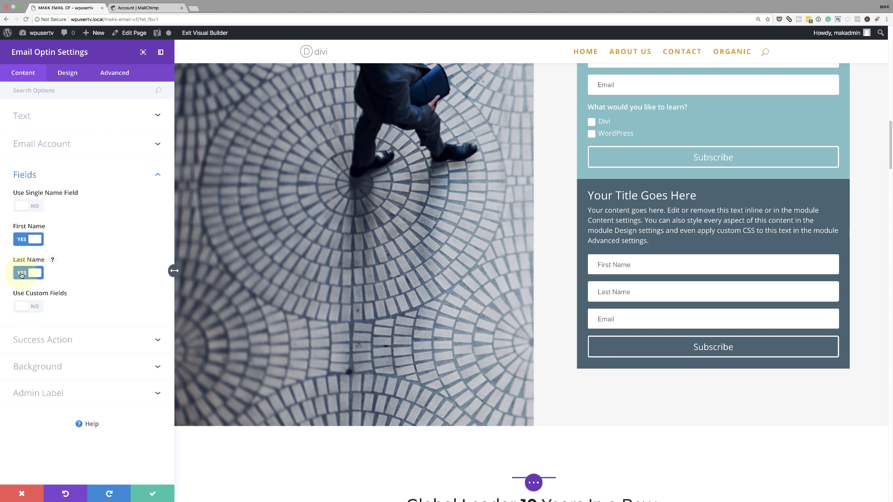
{"action": "left_click", "coordinate": [21, 275]}
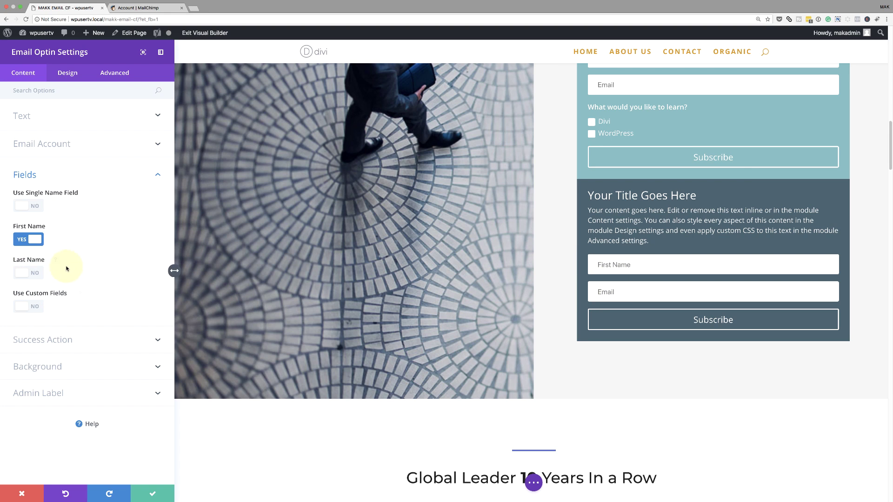
{"action": "left_click", "coordinate": [36, 307]}
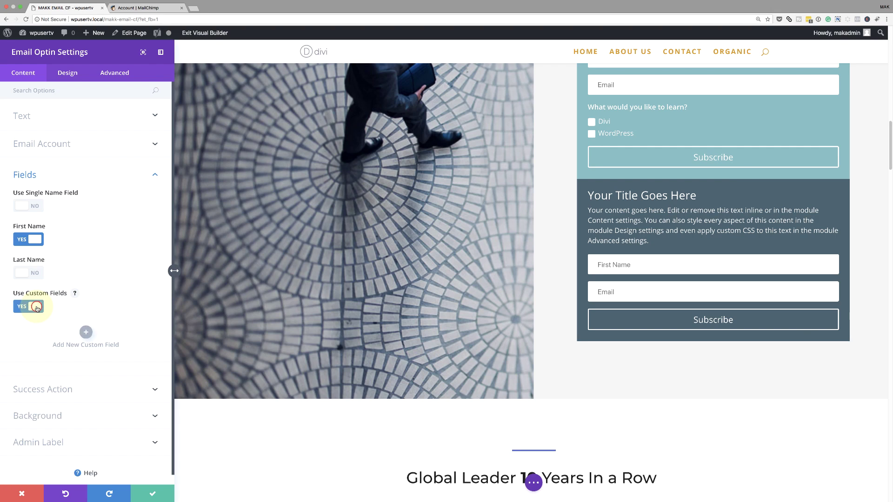
{"action": "left_click", "coordinate": [86, 333]}
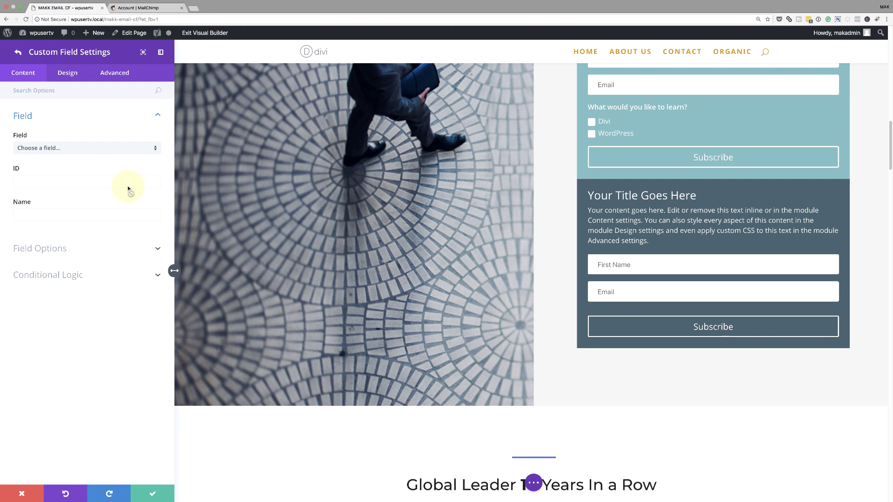
{"action": "left_click", "coordinate": [158, 148]}
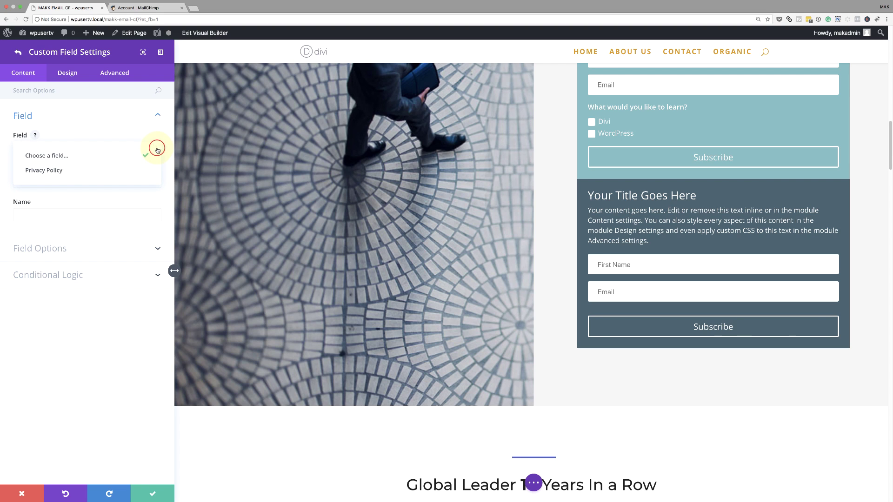
{"action": "left_click", "coordinate": [60, 171]}
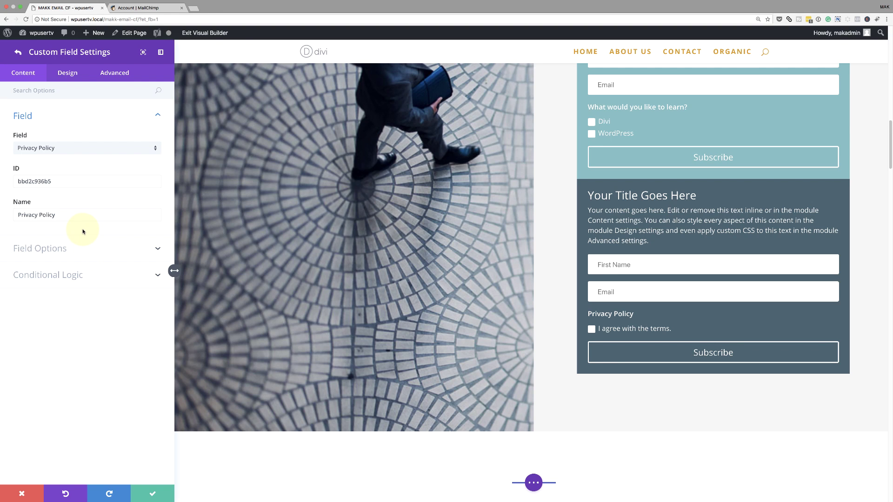
Give the "I agree with the terms." check box option a link with the URL #
{"action": "left_click", "coordinate": [60, 250]}
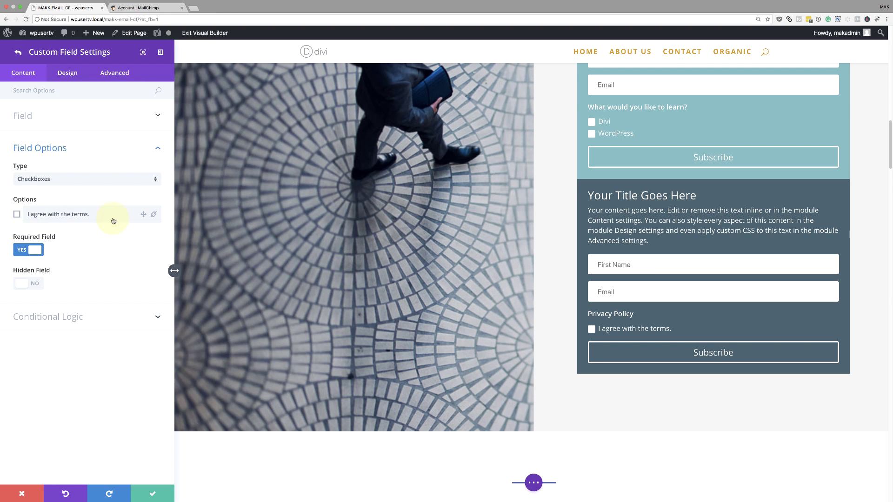
{"action": "left_click", "coordinate": [155, 215]}
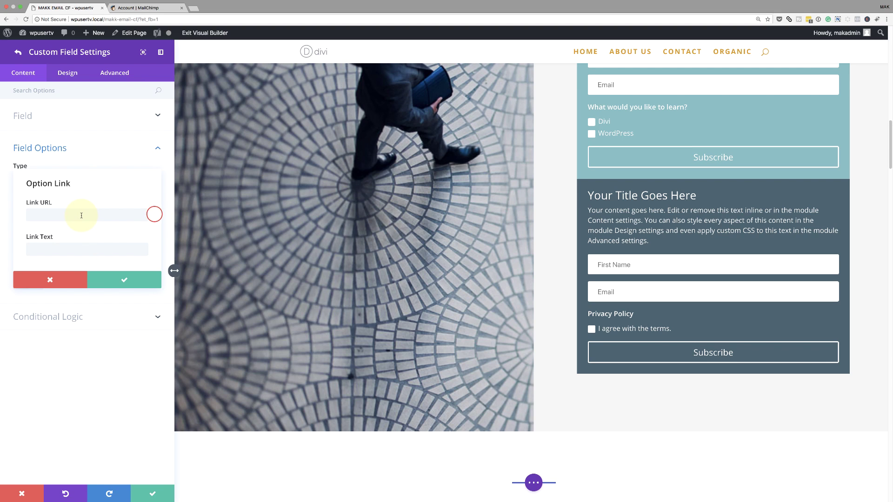
{"action": "left_click", "coordinate": [81, 215]}
{"action": "left_click", "coordinate": [81, 216]}
{"action": "type", "text": "#"}
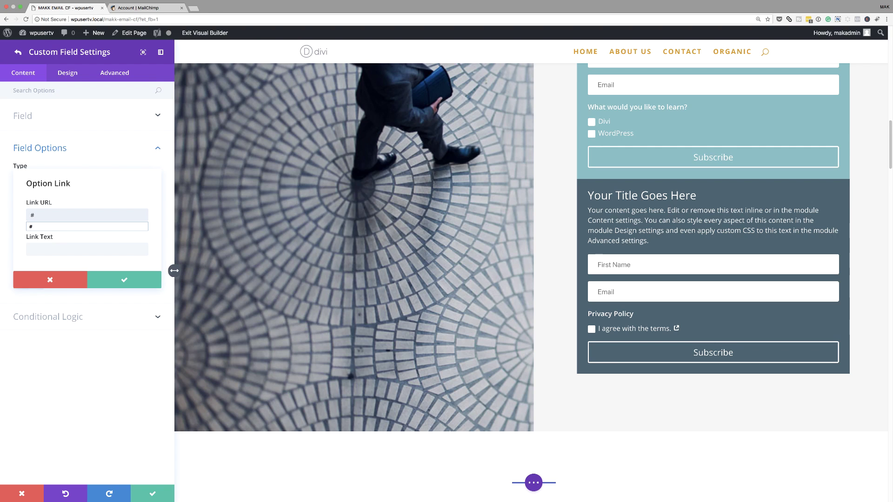
{"action": "left_click", "coordinate": [151, 199]}
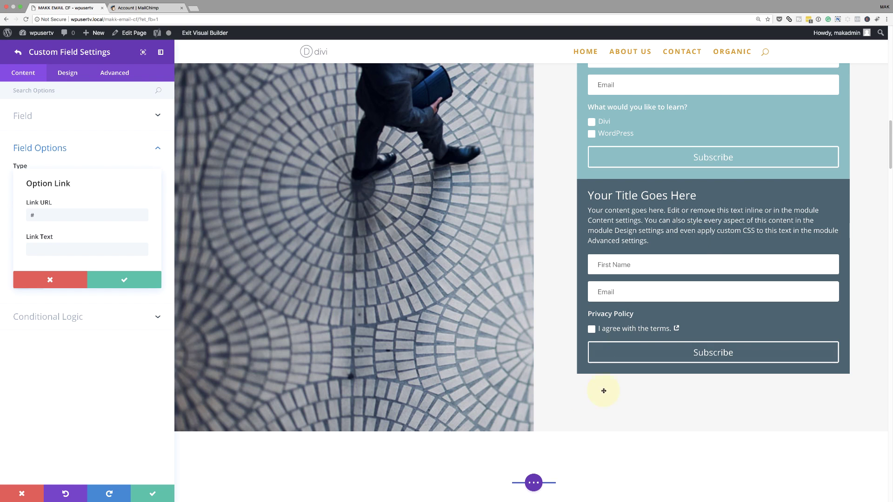
Set the option's link text to "Read the Privacy Policy" and save the link and the custom field
{"action": "left_click", "coordinate": [59, 251]}
{"action": "type", "text": "Read"}
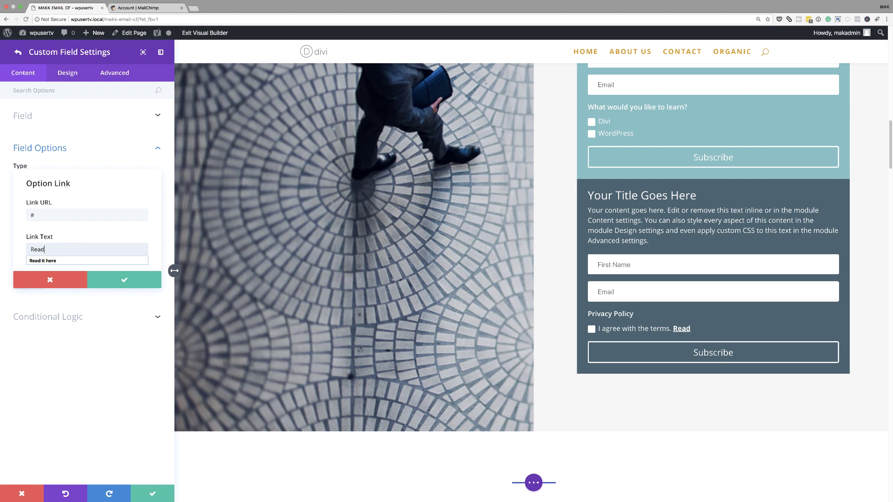
{"action": "type", "text": " the Pr"}
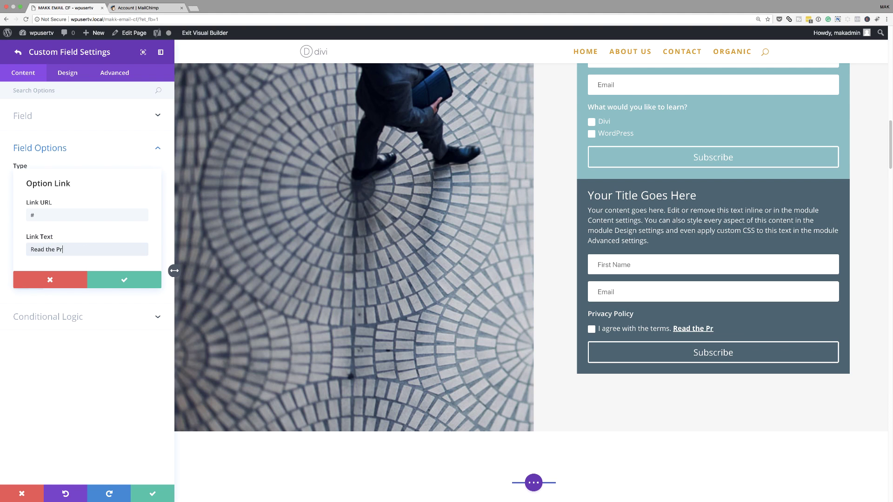
{"action": "type", "text": "ivacy Policy"}
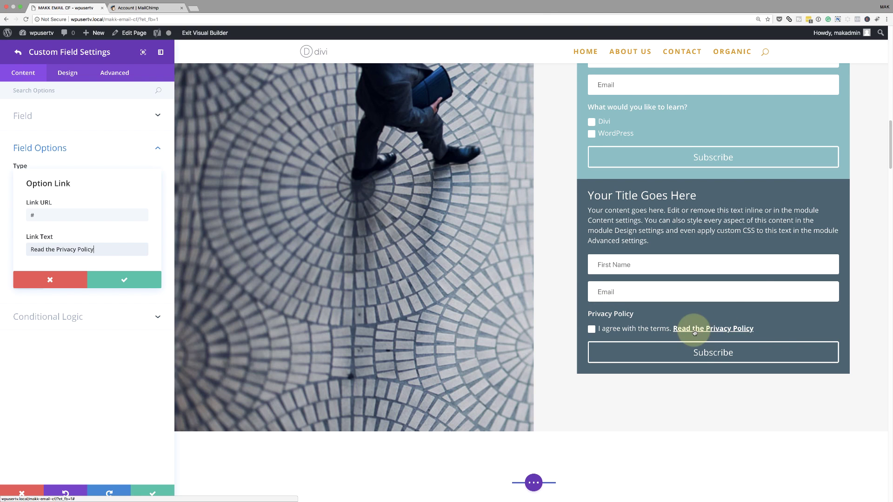
{"action": "left_click", "coordinate": [124, 280]}
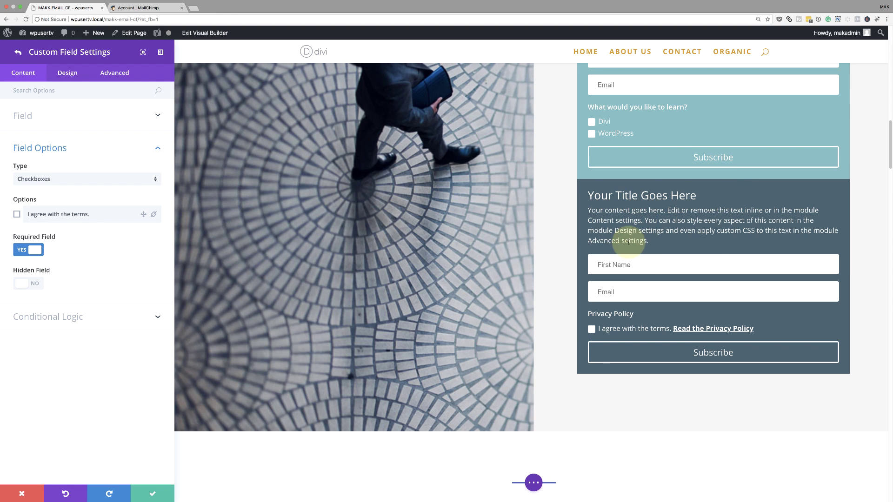
{"action": "left_click", "coordinate": [607, 265]}
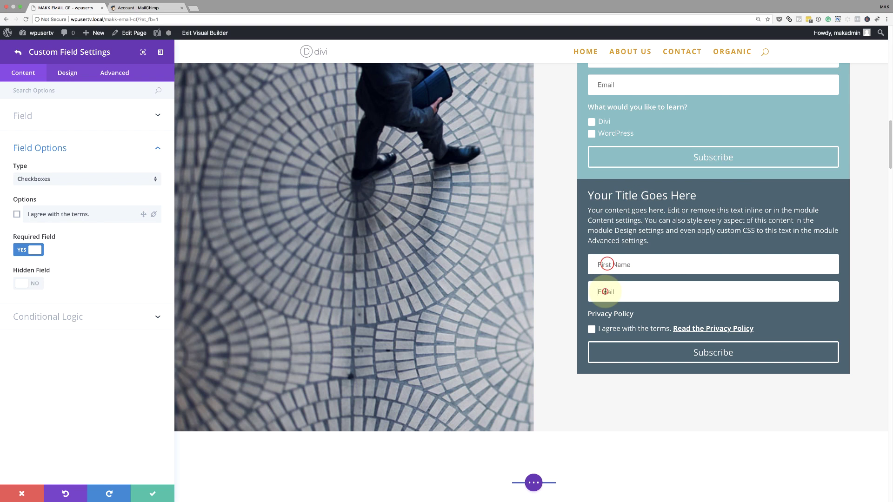
{"action": "left_click", "coordinate": [605, 291]}
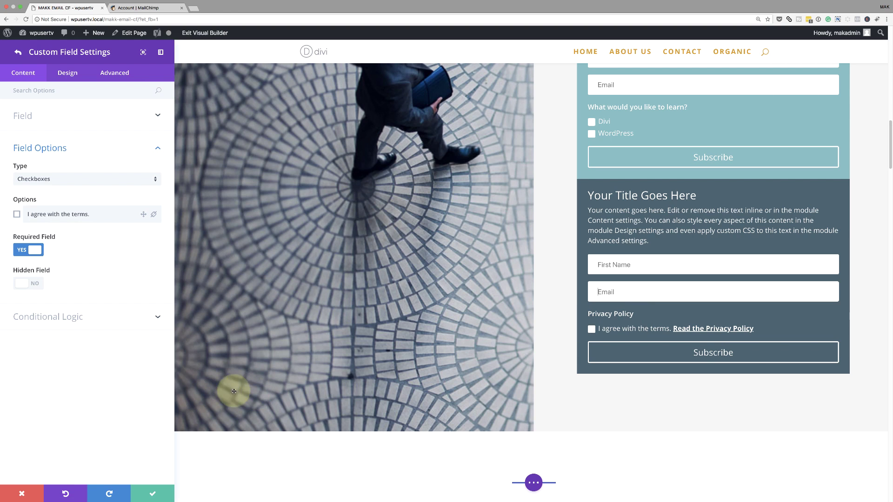
{"action": "left_click", "coordinate": [154, 494]}
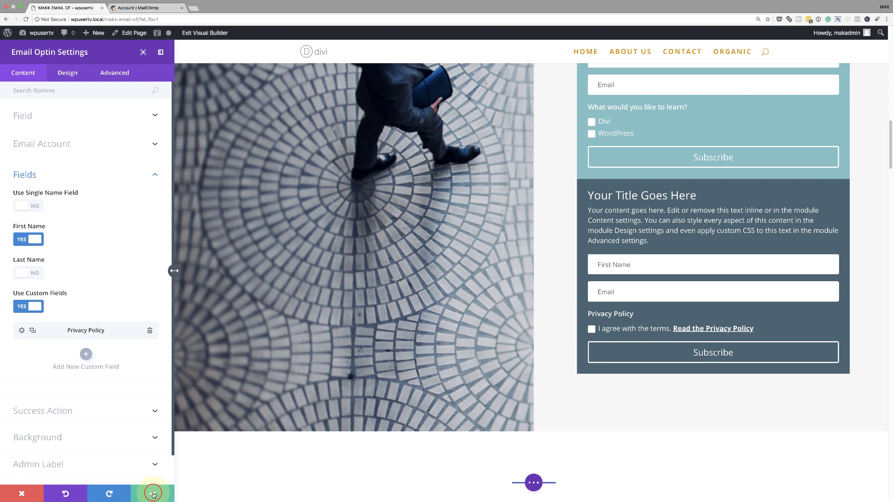